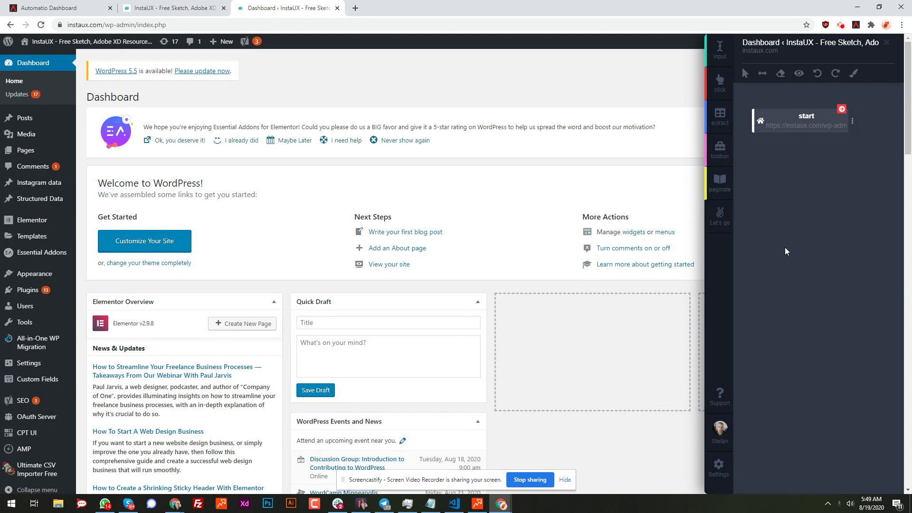
# - Bring the incognito WordPress Log In window to the front
pyautogui.click(565, 479)
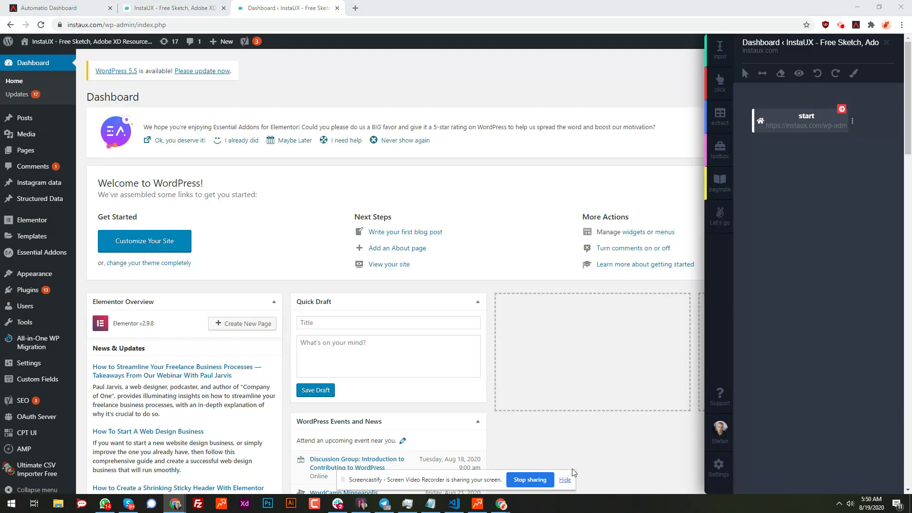
pyautogui.moveTo(501, 504)
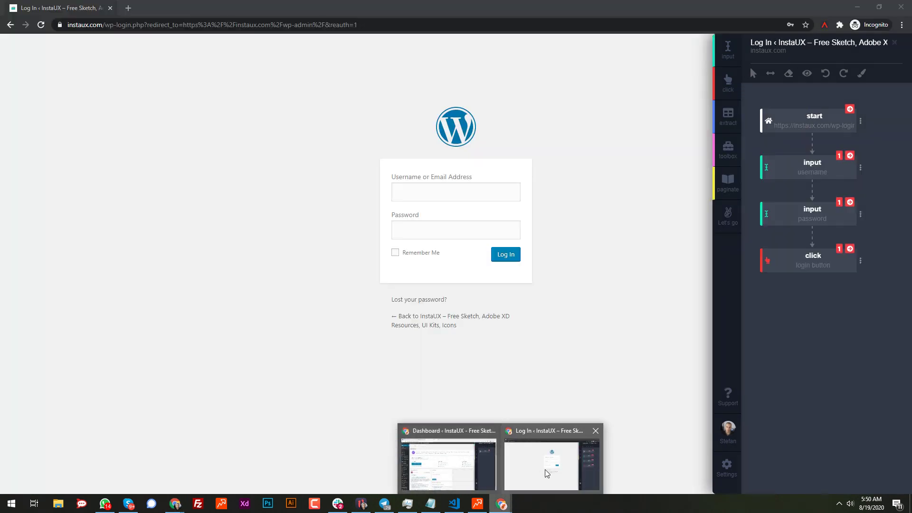
pyautogui.click(546, 469)
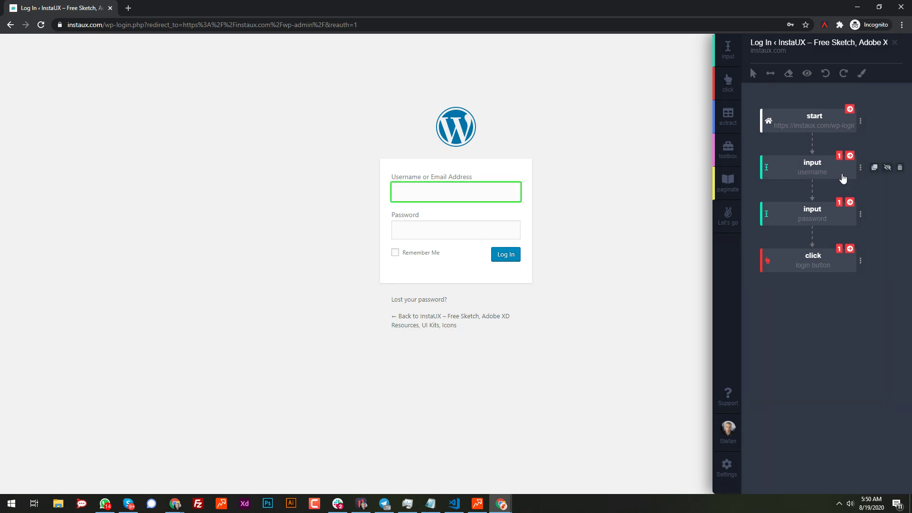
# - Enter 'dsadasdas' as the username step's input data and a test password in the password step
pyautogui.click(860, 167)
pyautogui.click(804, 251)
pyautogui.write('dsadasdas')
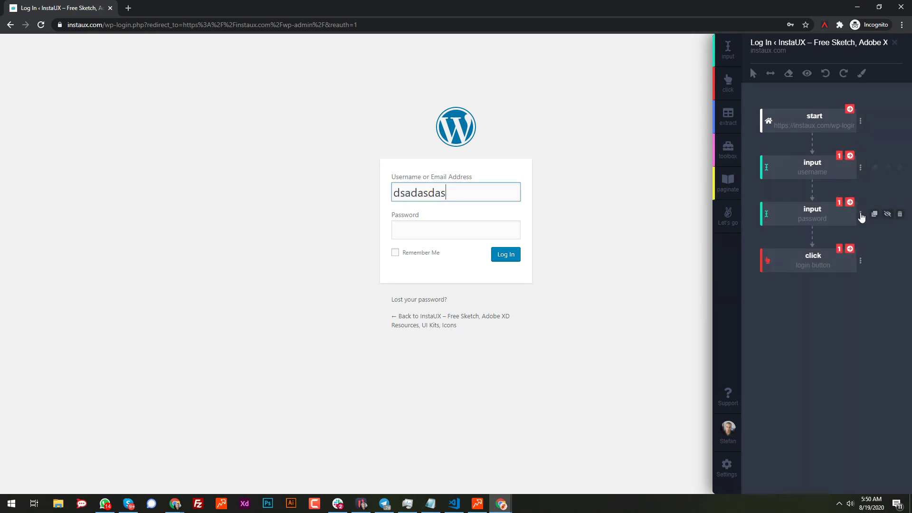
pyautogui.click(860, 213)
pyautogui.write('dsada')
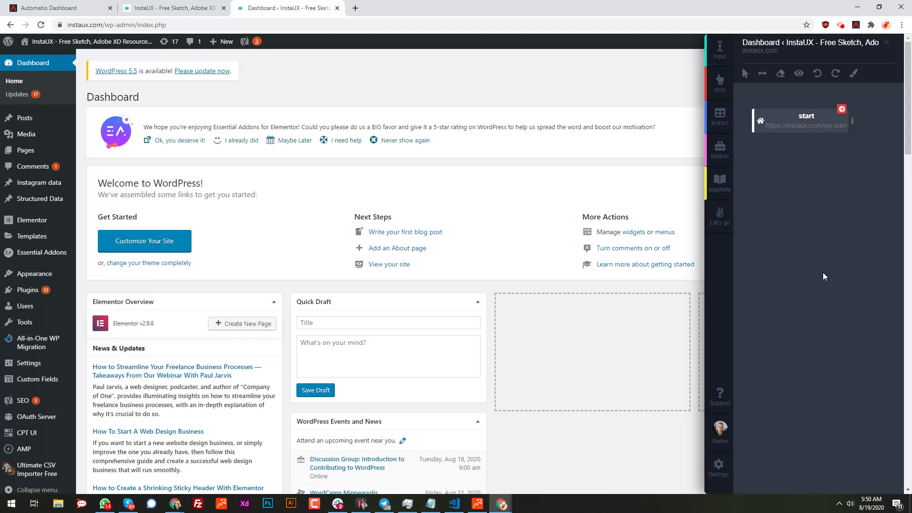
# - Turn on Preserve cookies for the start step, import the site's cookies, and recheck the options
pyautogui.click(852, 125)
pyautogui.click(802, 165)
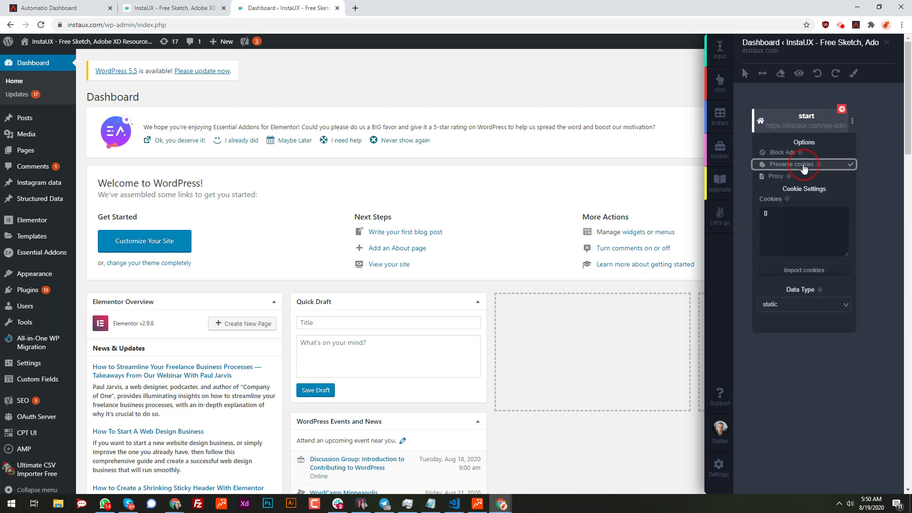
pyautogui.click(794, 273)
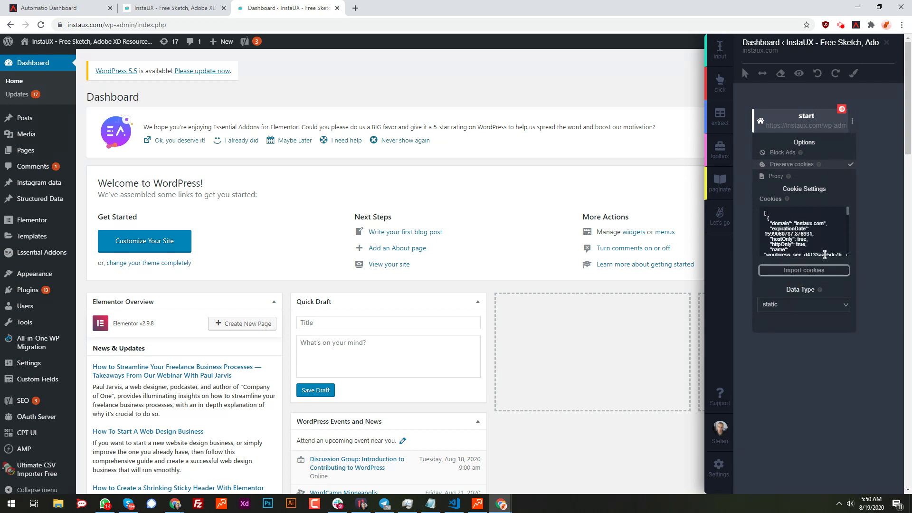
pyautogui.click(825, 391)
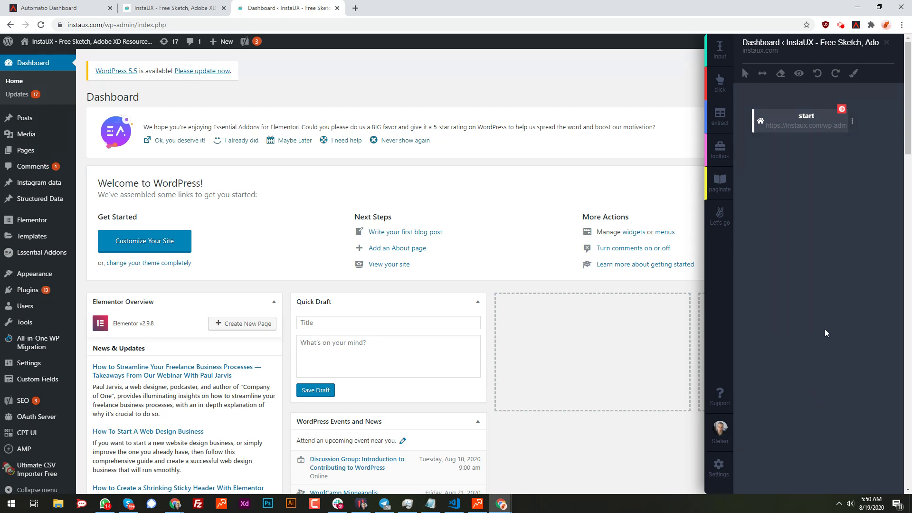
pyautogui.click(852, 121)
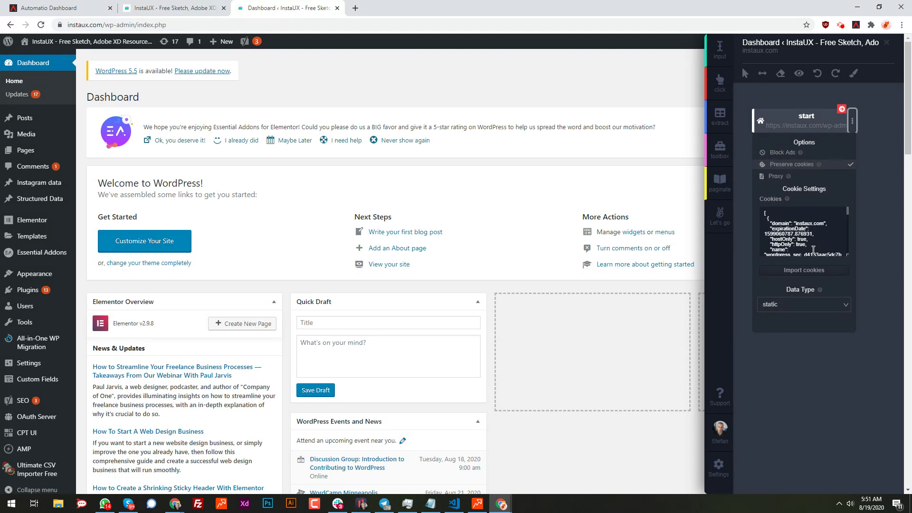
pyautogui.click(761, 101)
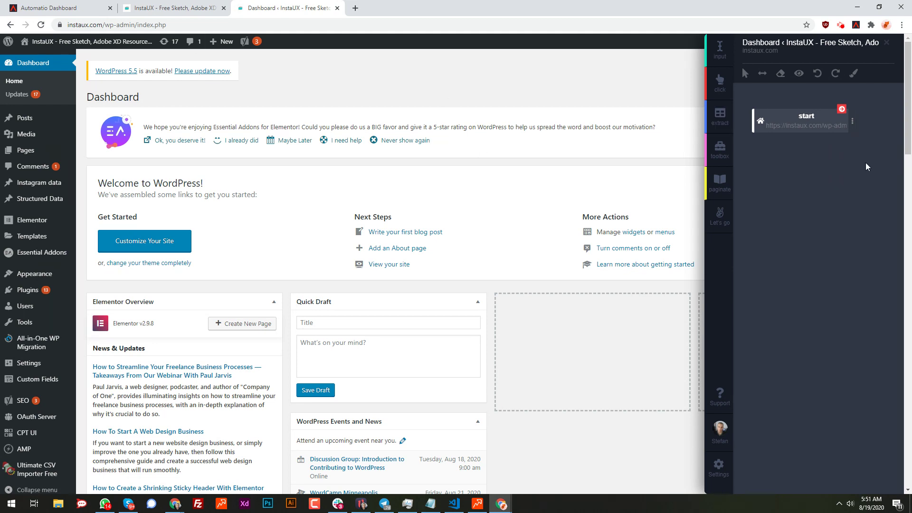
pyautogui.click(852, 123)
pyautogui.click(802, 368)
pyautogui.click(852, 121)
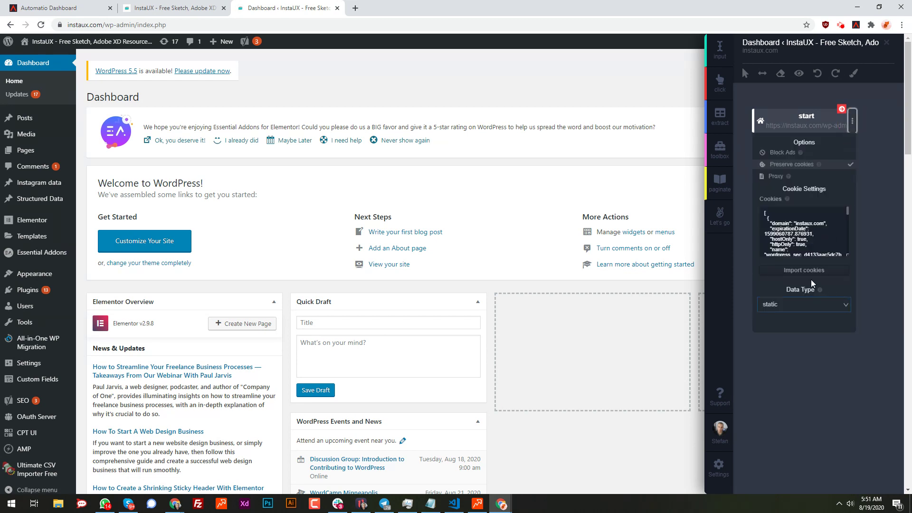
pyautogui.click(747, 90)
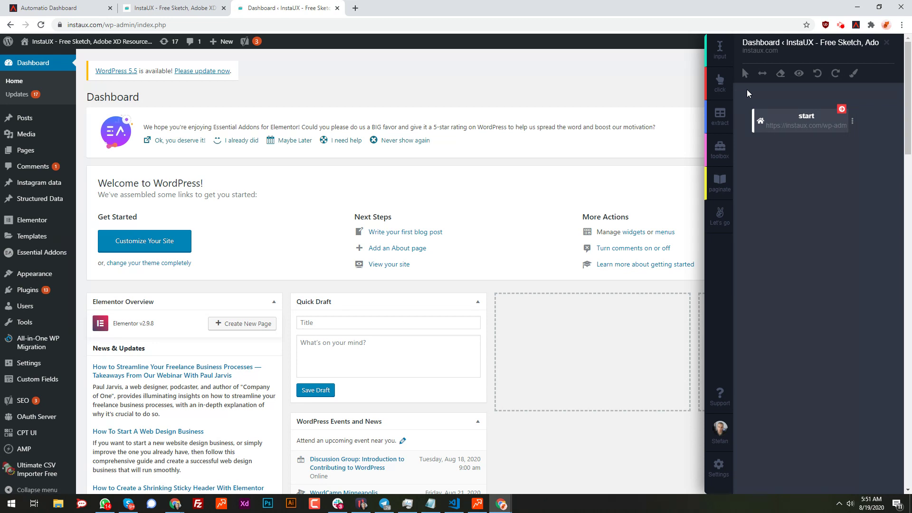
pyautogui.moveTo(22, 118)
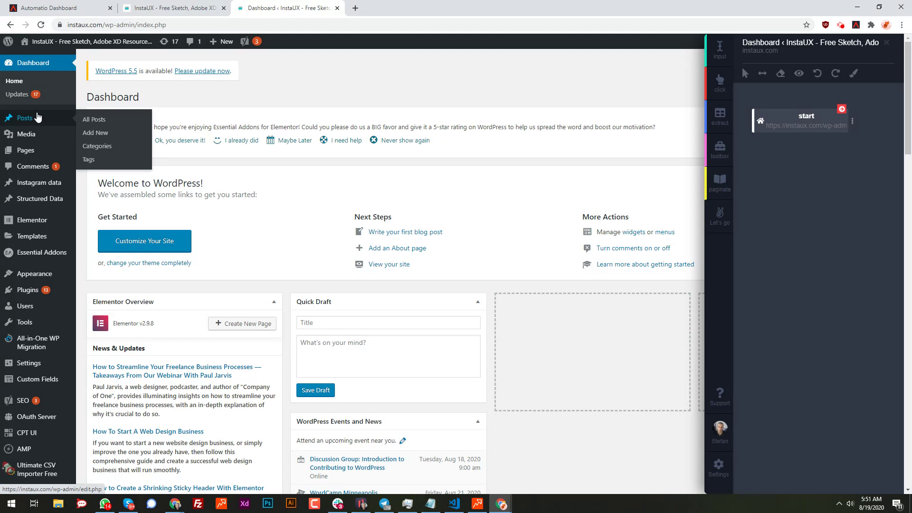
pyautogui.click(720, 81)
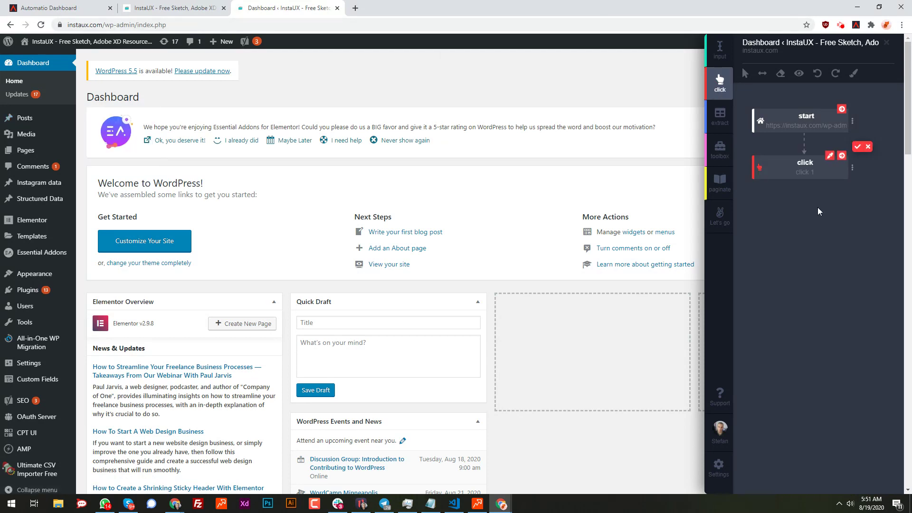
pyautogui.moveTo(66, 118)
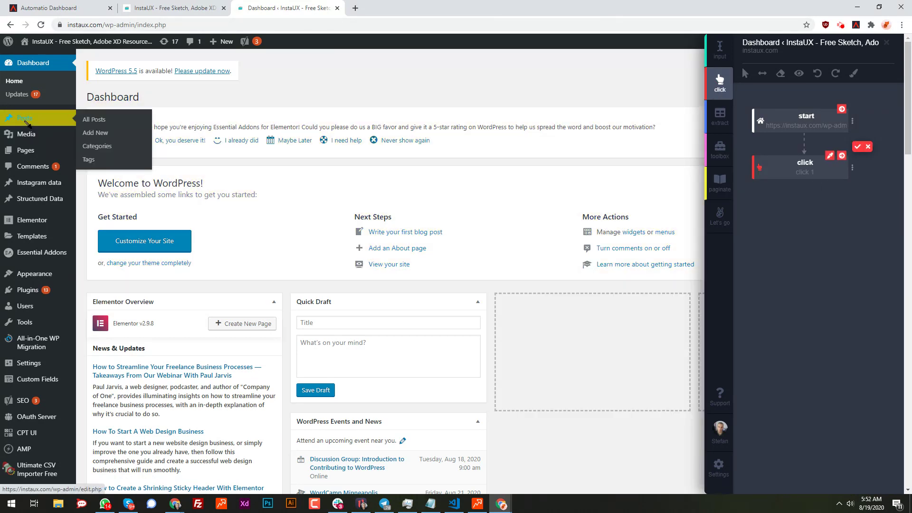
pyautogui.click(98, 135)
pyautogui.click(857, 147)
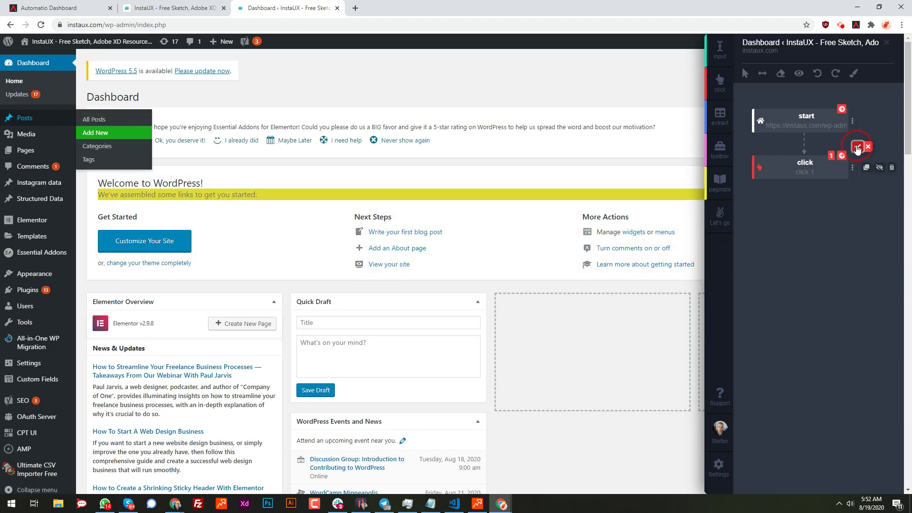
pyautogui.click(842, 157)
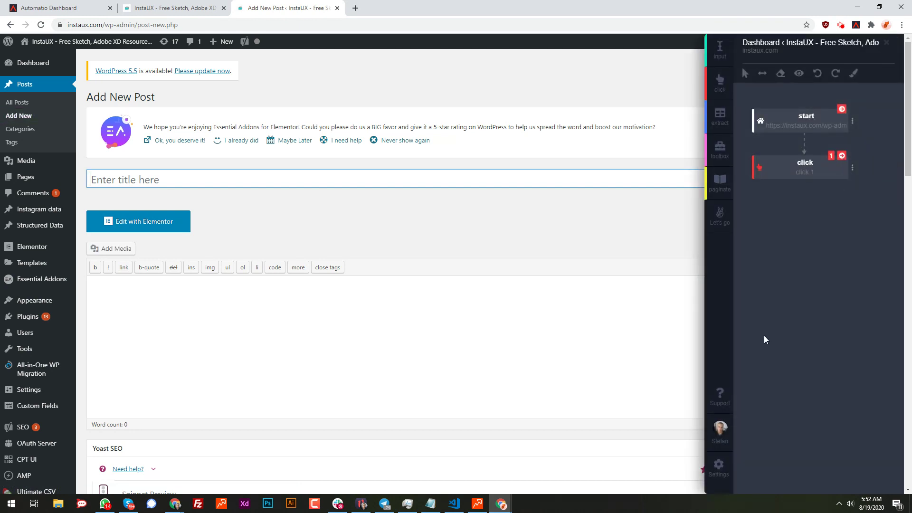
pyautogui.moveTo(765, 161)
pyautogui.click(891, 168)
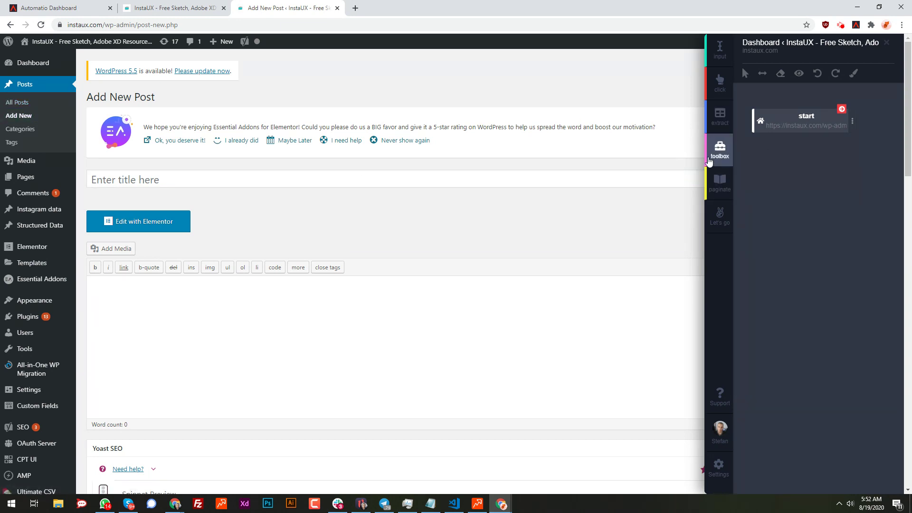
# - Copy the post-new.php URL from the browser address bar
pyautogui.click(187, 23)
pyautogui.click(187, 24)
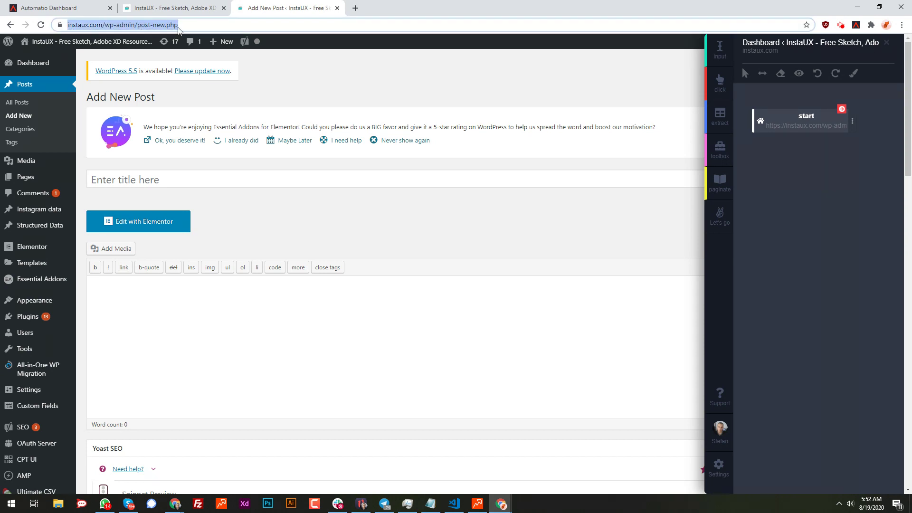
pyautogui.click(719, 216)
# - Add a Toolbox step after start set to Go to url with the pasted new-post URL
pyautogui.click(730, 151)
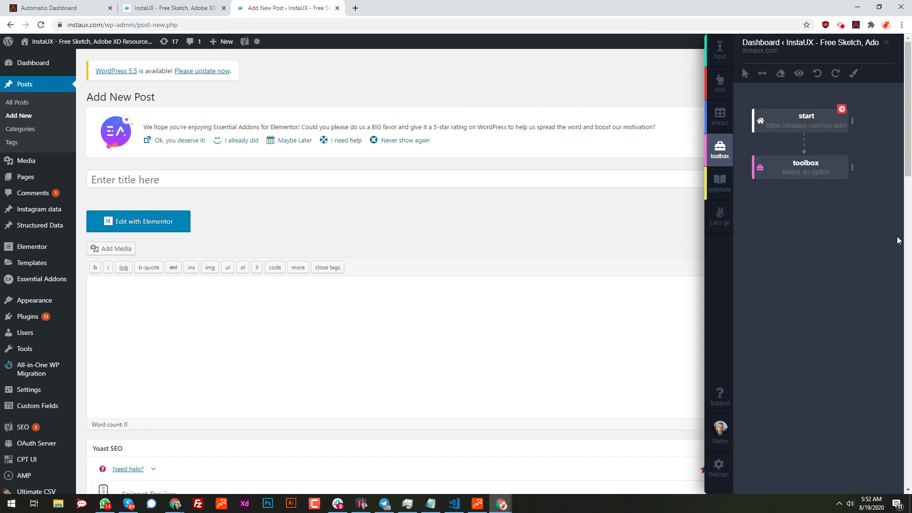
pyautogui.click(852, 167)
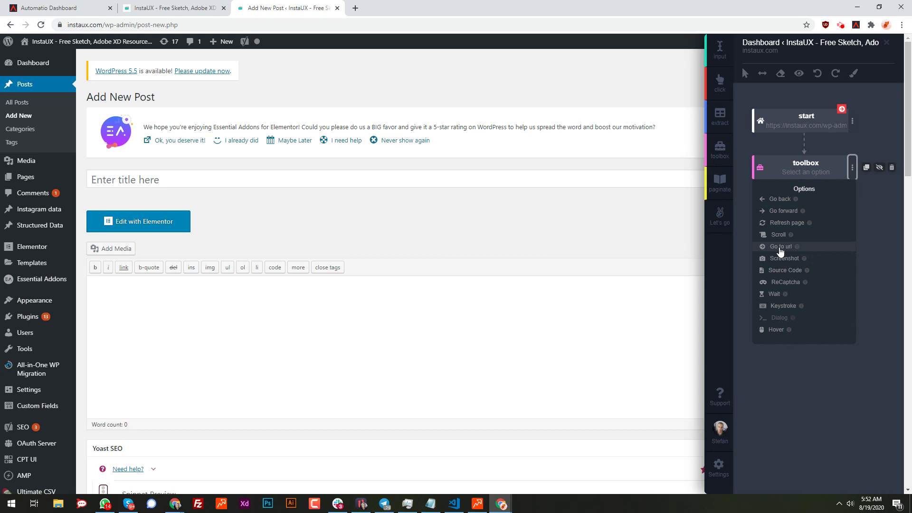
pyautogui.click(780, 246)
pyautogui.click(823, 371)
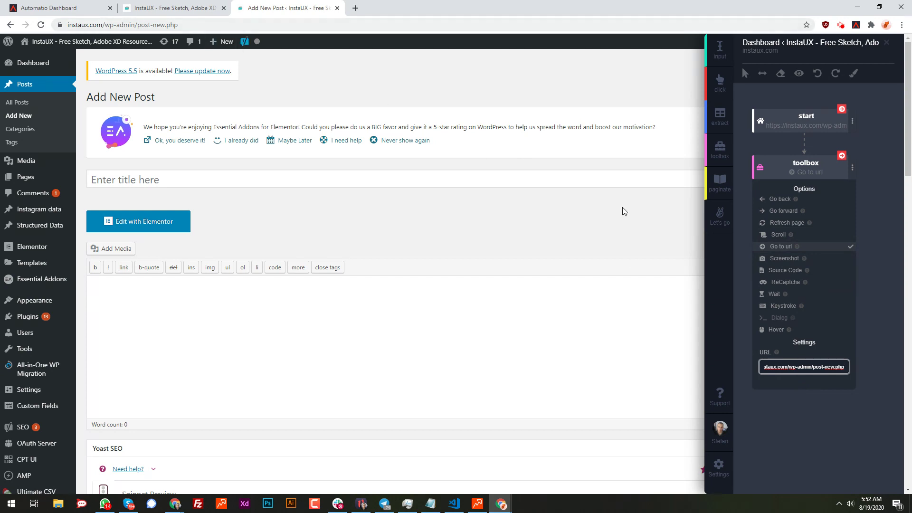
pyautogui.click(796, 417)
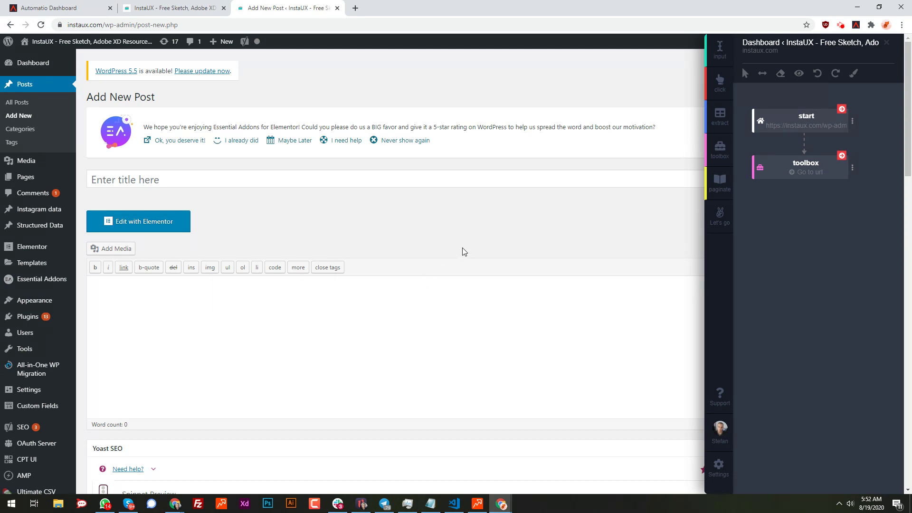
# - Add an Input step after Go to url that targets the post title field
pyautogui.click(428, 182)
pyautogui.click(806, 253)
pyautogui.click(720, 48)
pyautogui.click(305, 188)
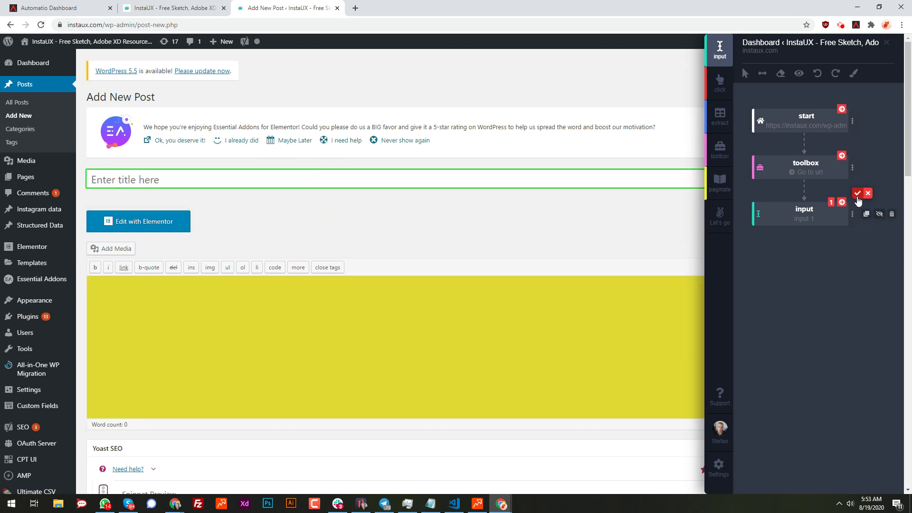
pyautogui.click(857, 201)
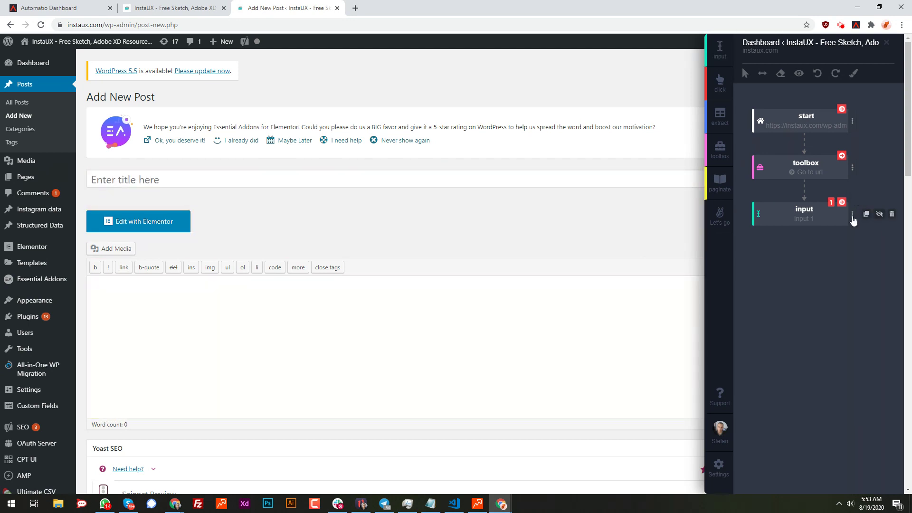
# - Rename the input step's label to 'title'
pyautogui.click(821, 223)
pyautogui.write('title')
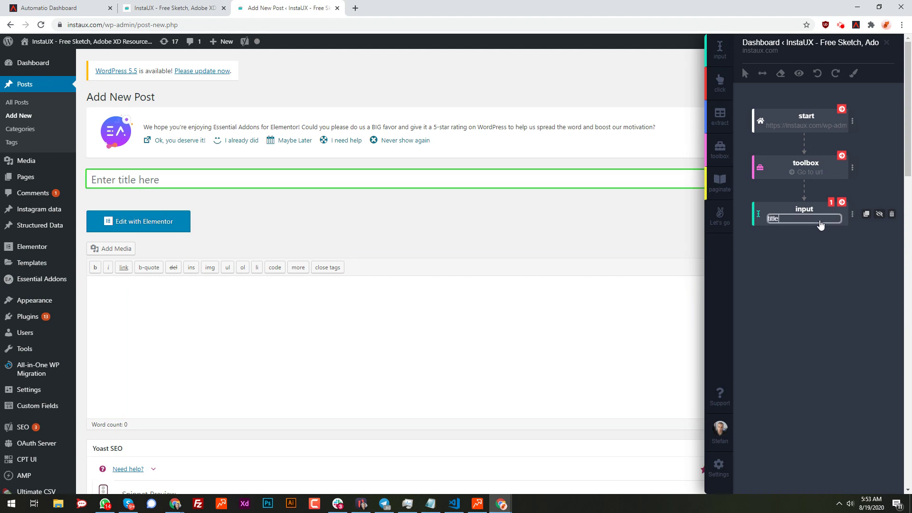
pyautogui.press('Return')
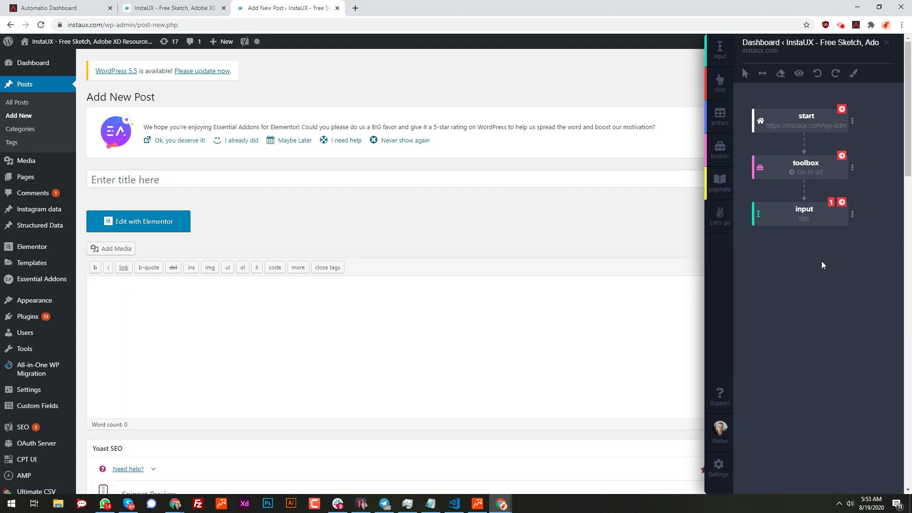
pyautogui.click(852, 219)
# - Set the title step's input data to 'Hey, Its August and this is Automatio' 🤖 and run it
pyautogui.click(803, 285)
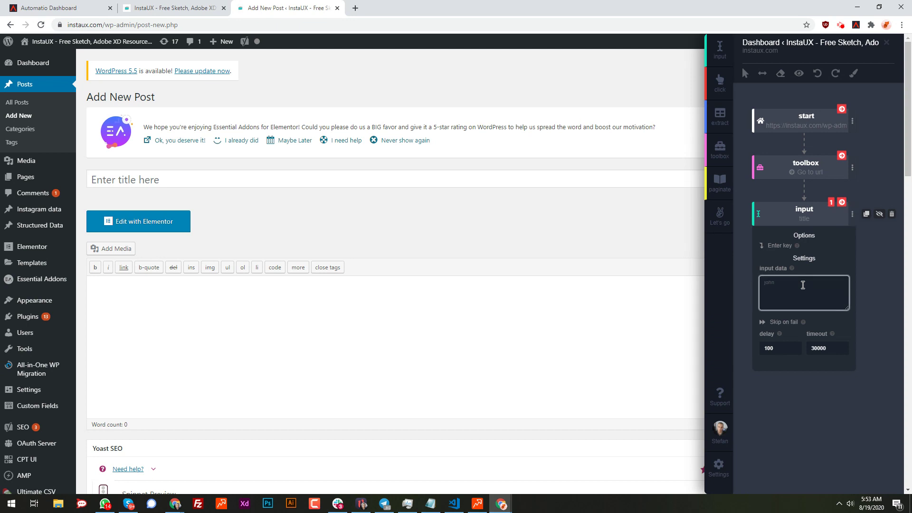
pyautogui.write('Hey, Its August and this is Automatio :)')
pyautogui.press('BackSpace')
pyautogui.press('BackSpace')
pyautogui.press('super+period')
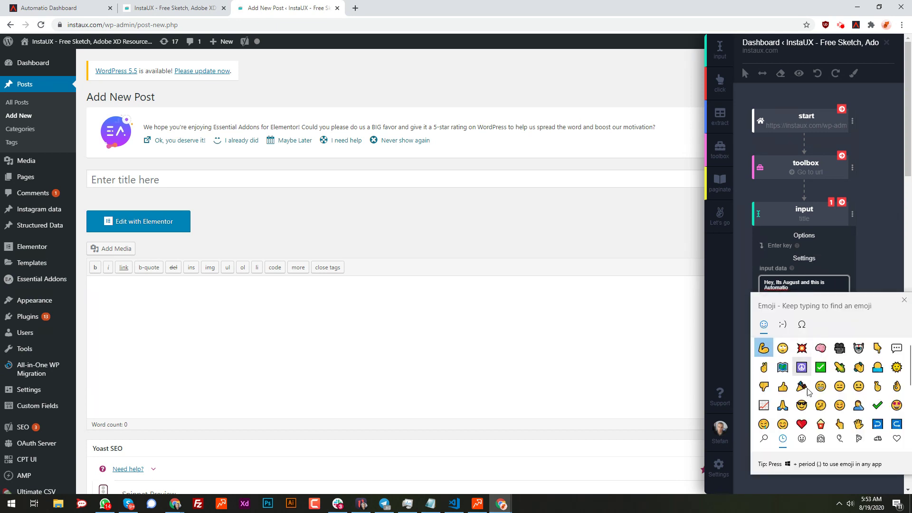
pyautogui.click(858, 348)
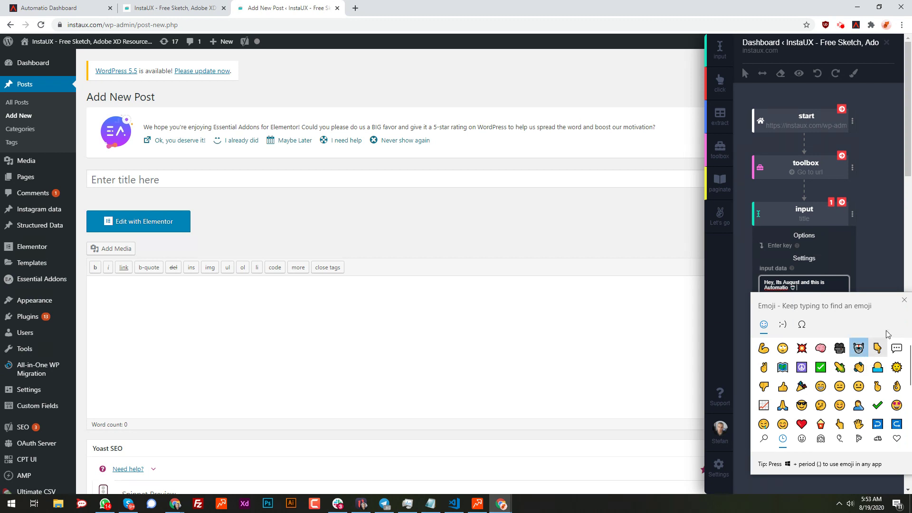
pyautogui.click(904, 301)
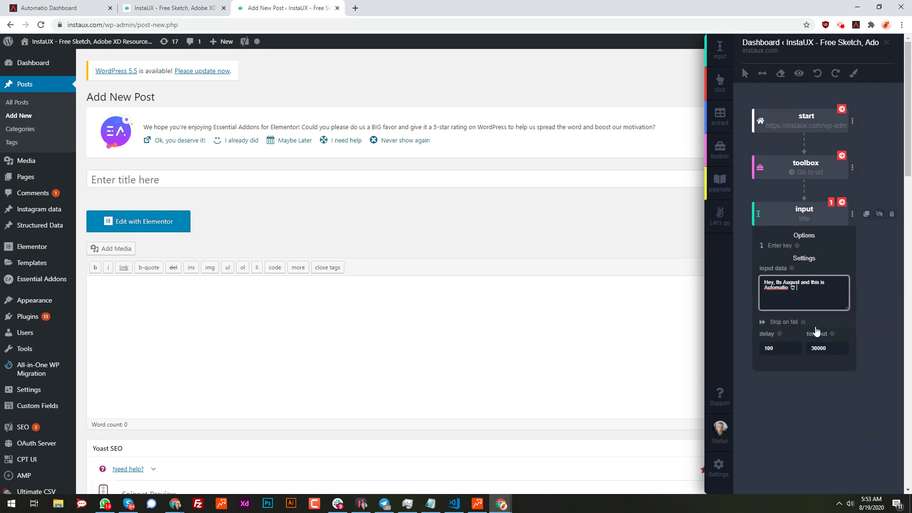
pyautogui.click(841, 202)
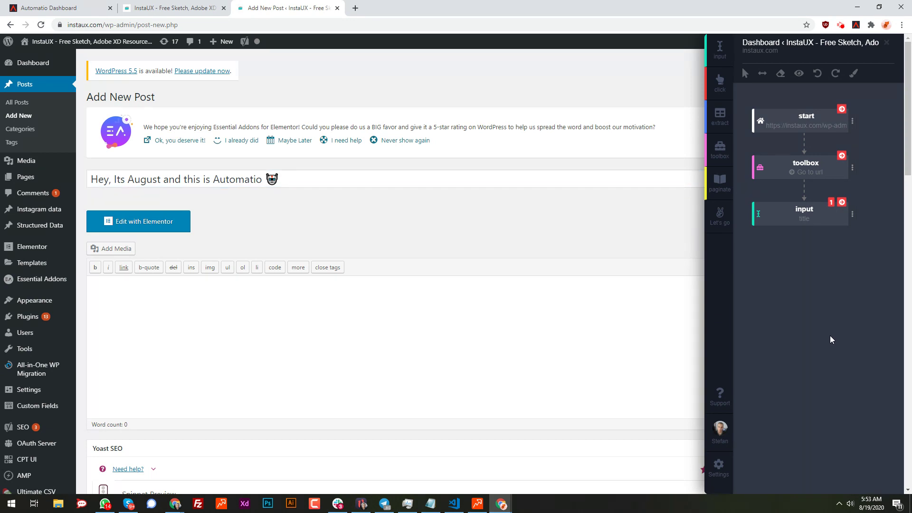
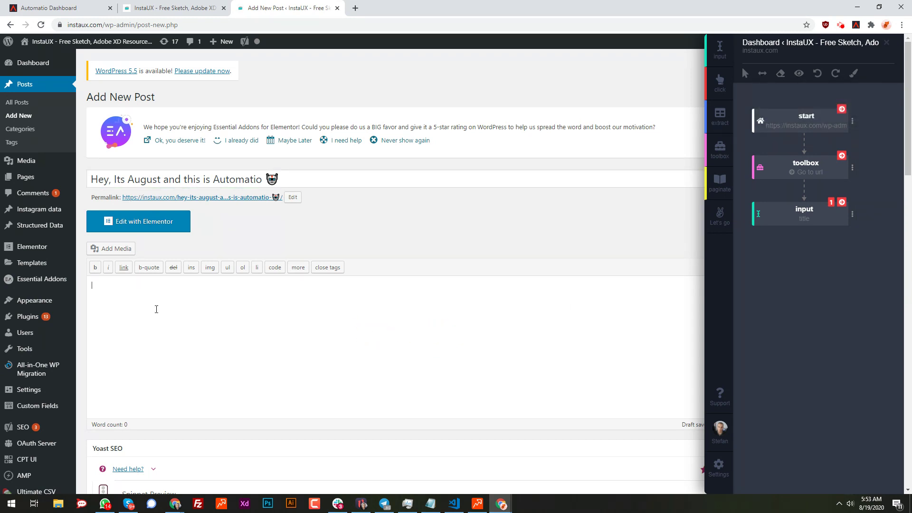
# - Switch the post editor to Visual, then add and run a 'text tab' click step on the Text tab
pyautogui.click(760, 73)
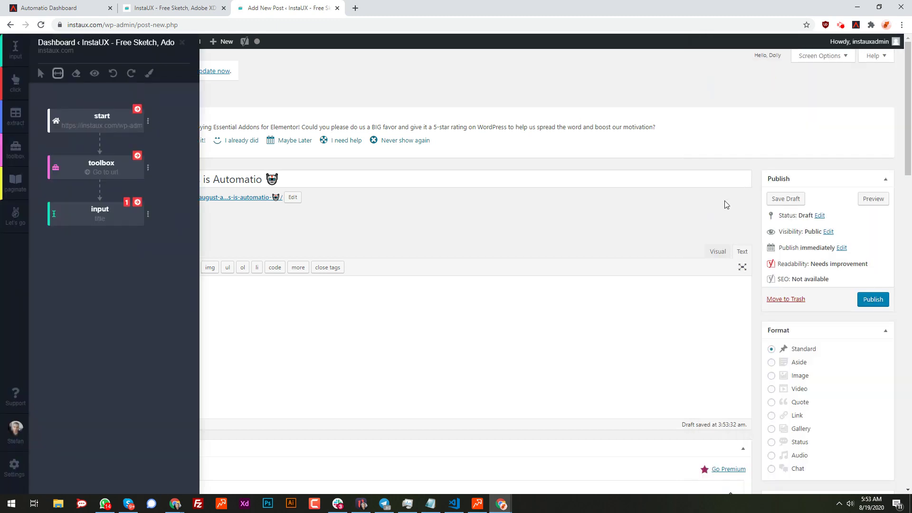
pyautogui.click(718, 253)
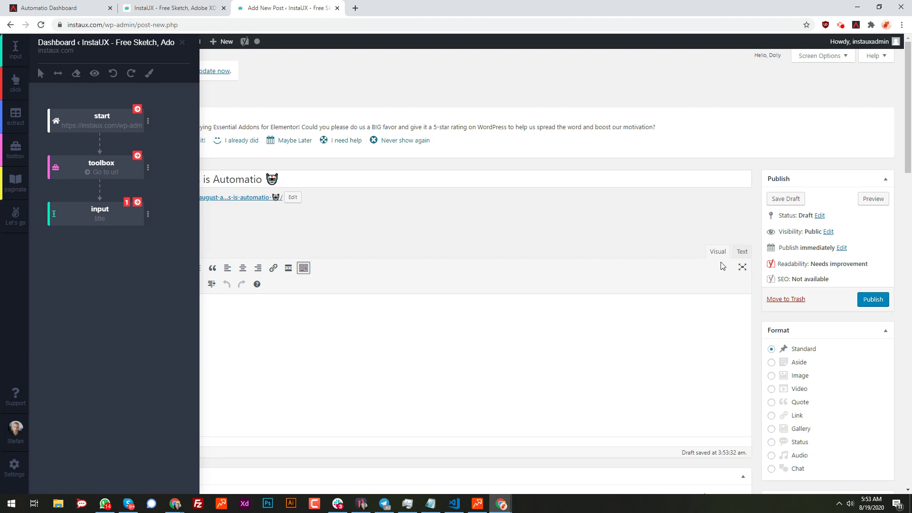
pyautogui.click(5, 88)
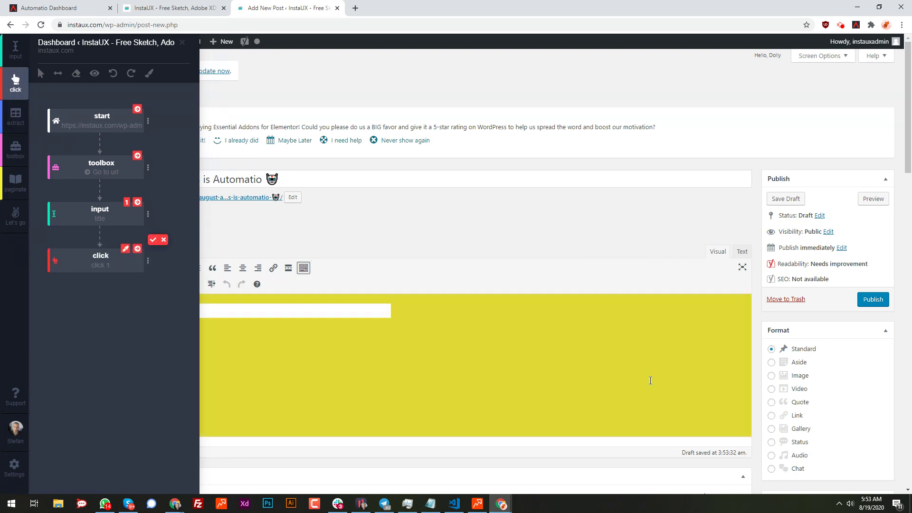
pyautogui.click(742, 252)
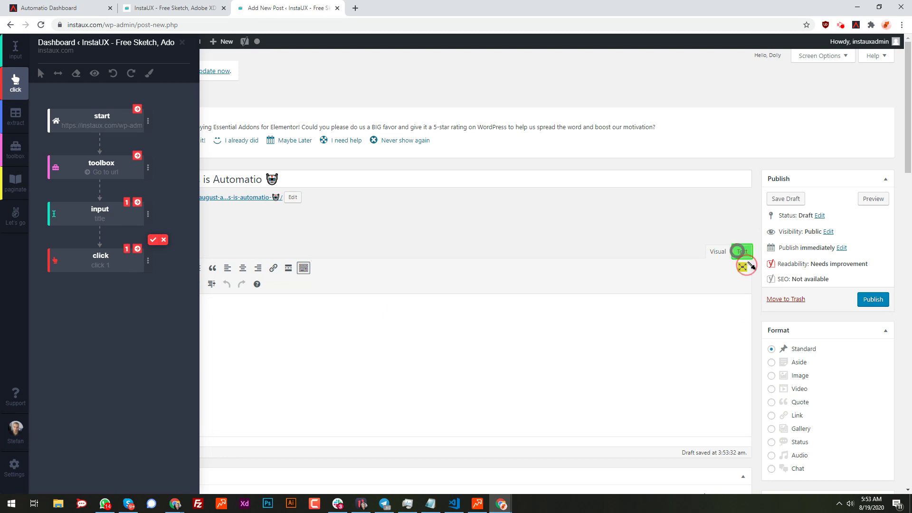
pyautogui.click(153, 240)
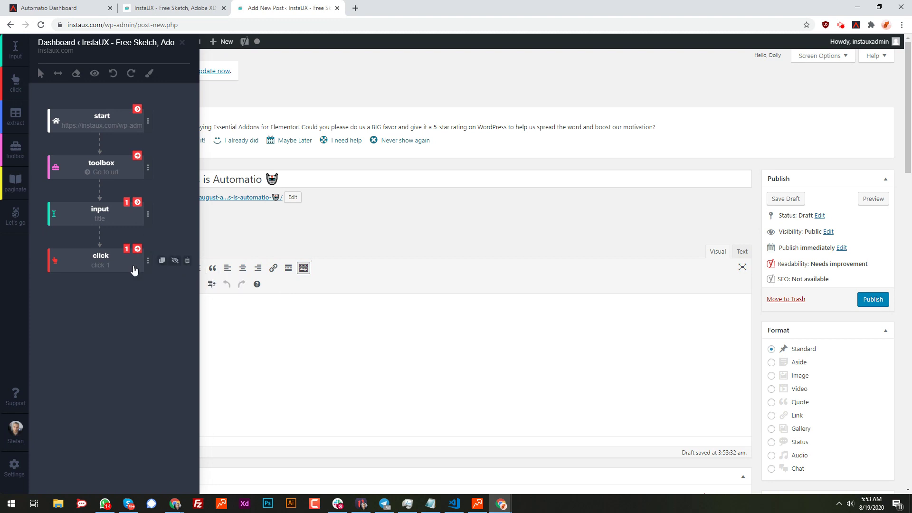
pyautogui.click(98, 266)
pyautogui.write('text')
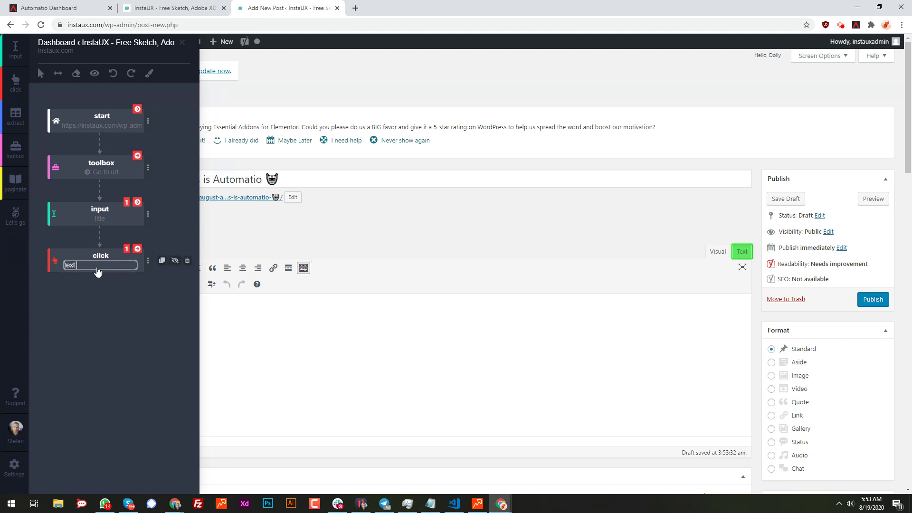
pyautogui.press('Return')
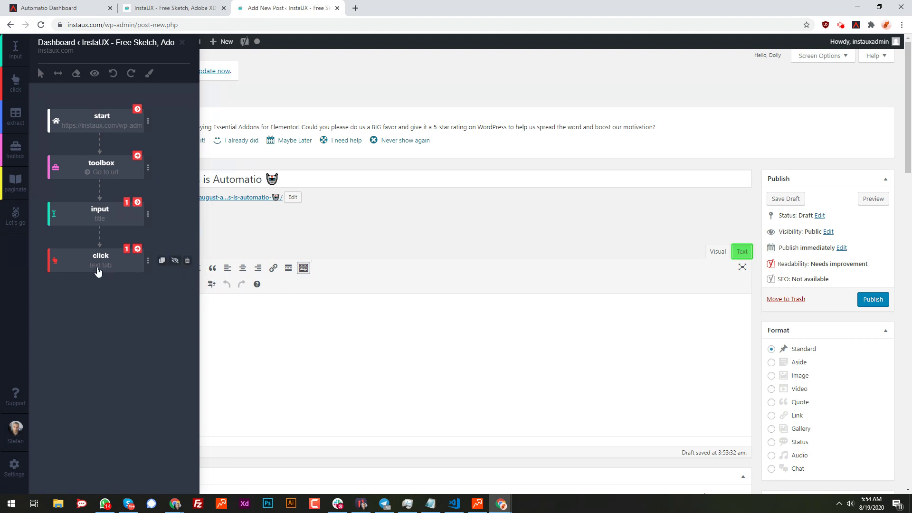
pyautogui.click(137, 250)
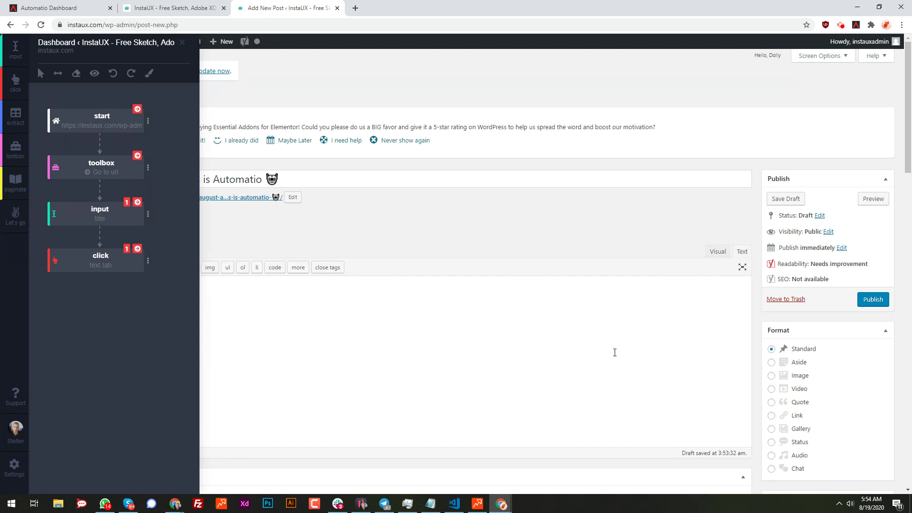
# - Add an input step on the post body textarea and name it 'post body'
pyautogui.click(59, 76)
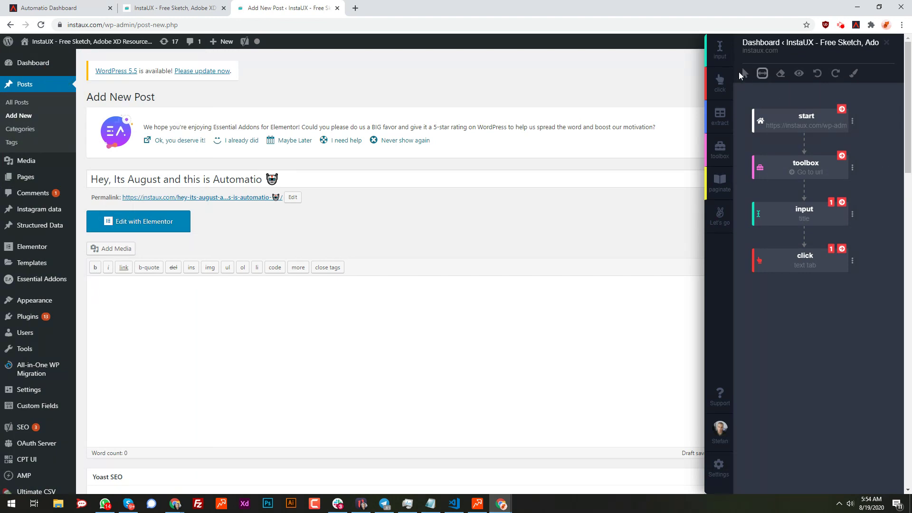
pyautogui.click(719, 50)
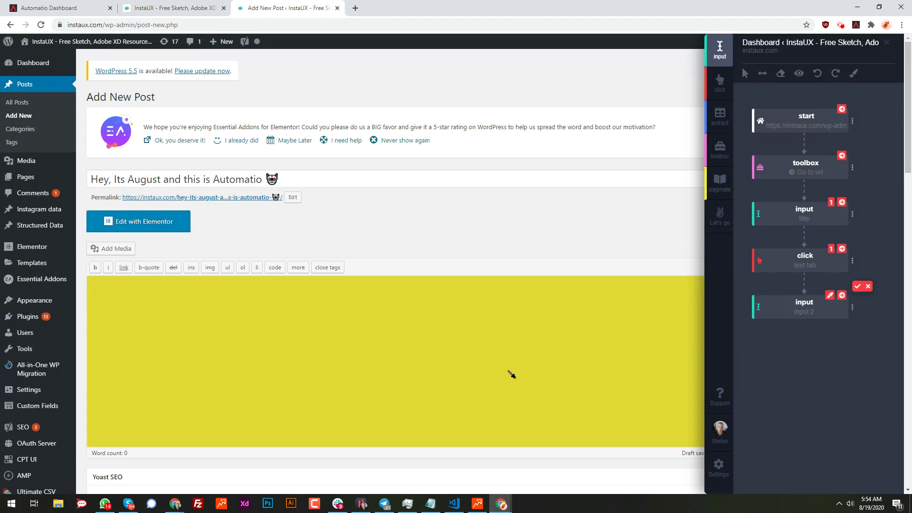
pyautogui.click(510, 372)
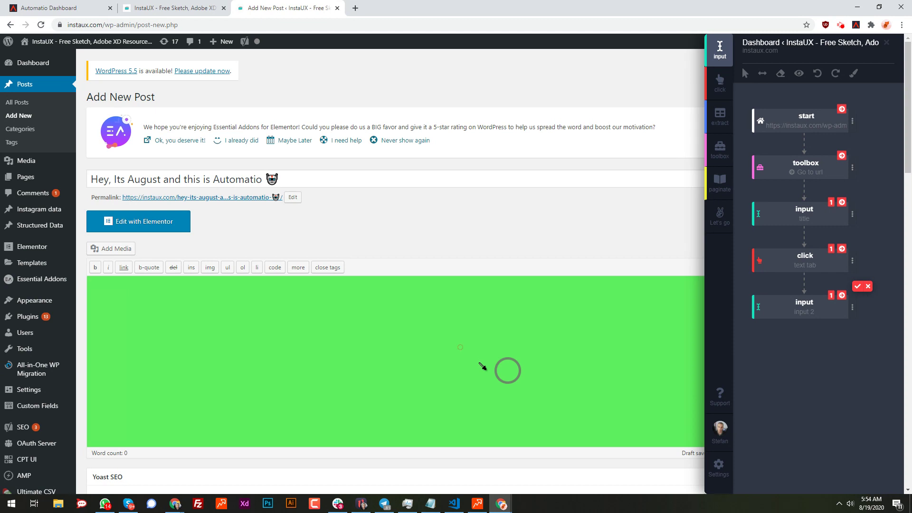
pyautogui.click(857, 287)
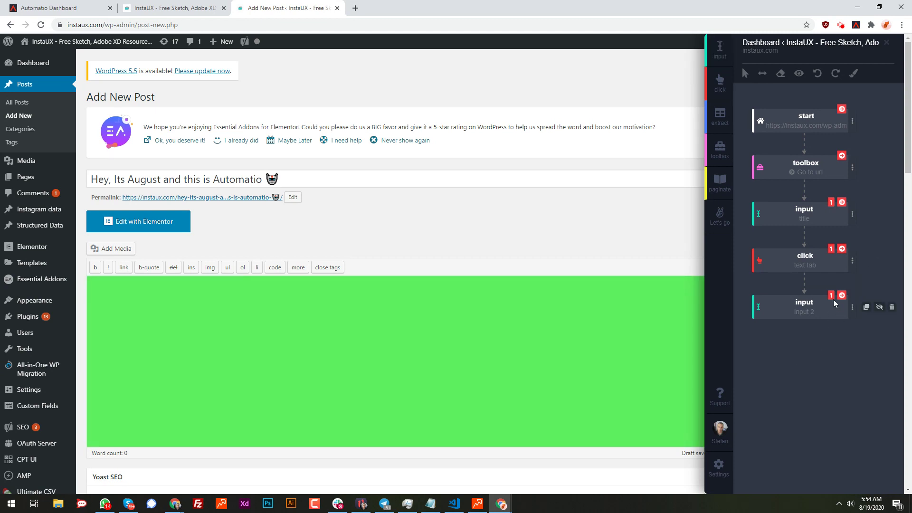
pyautogui.click(810, 313)
pyautogui.write('body')
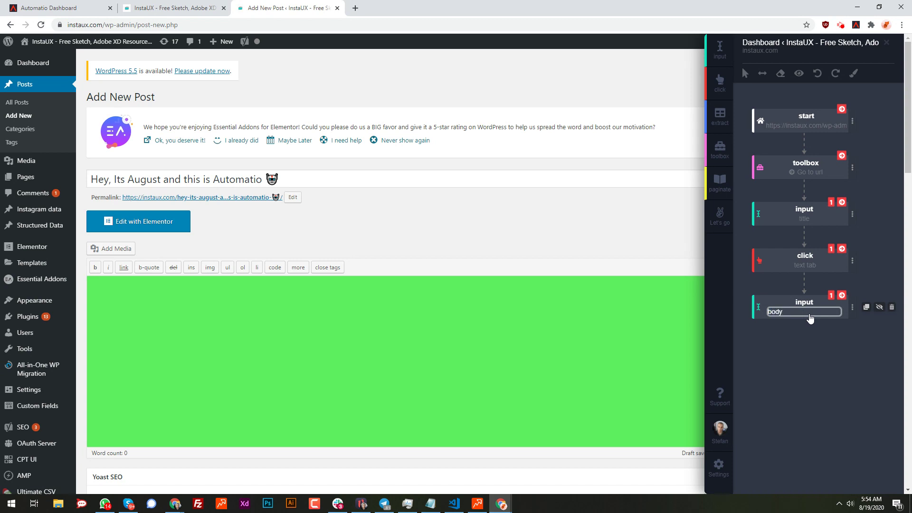
pyautogui.press('Home')
pyautogui.write('post')
pyautogui.press('Return')
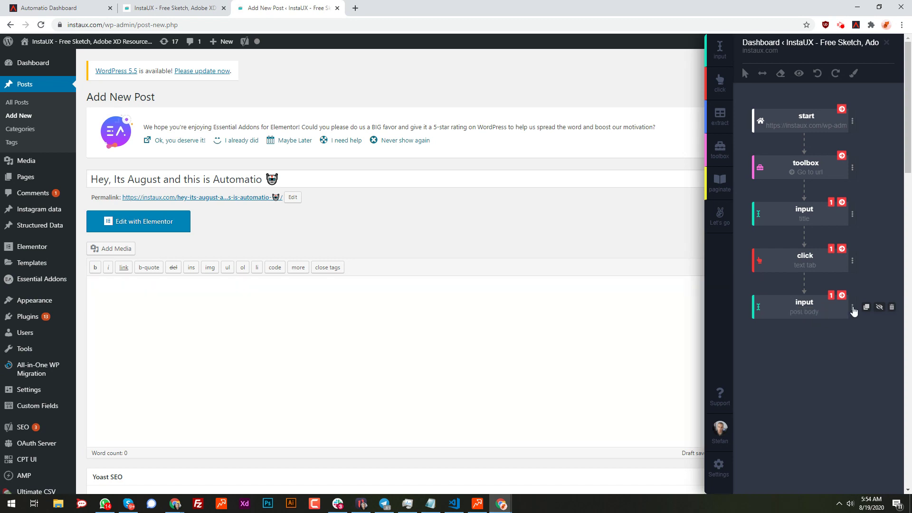
# - Give the step input data 'Here I can put some random text. lalalalalalal', run it, and dock the editor left
pyautogui.click(852, 309)
pyautogui.click(795, 375)
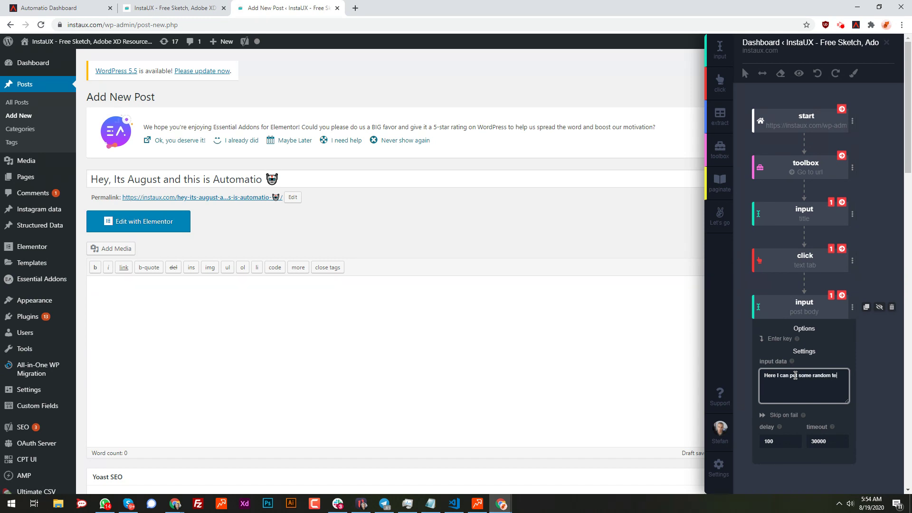
pyautogui.write('lalalalalalal')
pyautogui.click(744, 286)
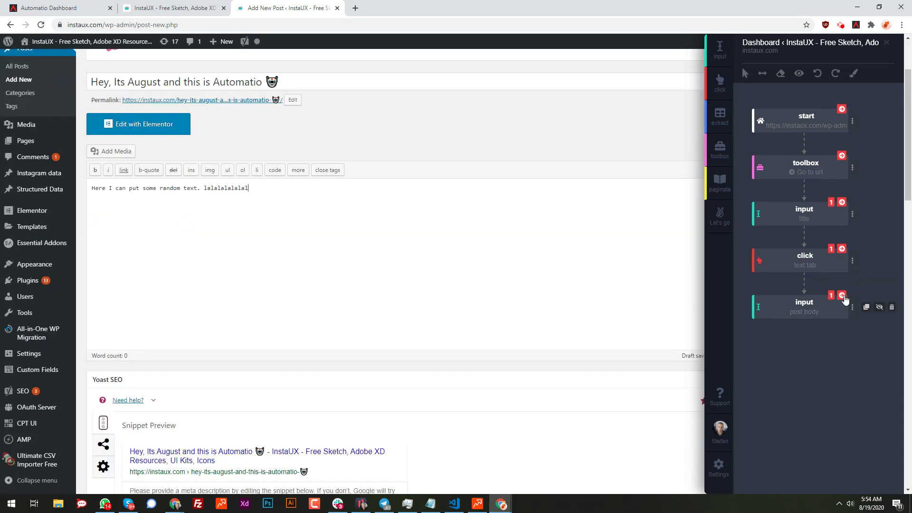
pyautogui.scroll(-11, 499, 304)
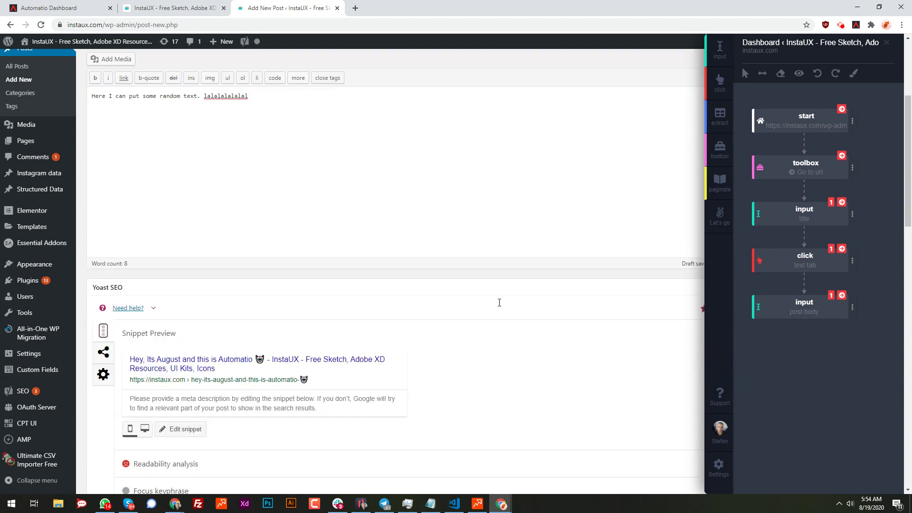
pyautogui.scroll(-9, 499, 307)
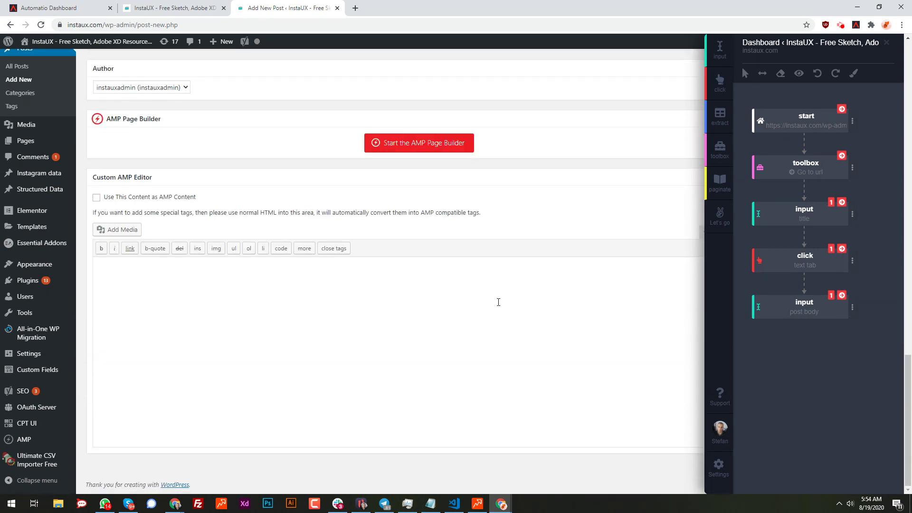
pyautogui.scroll(7, 377, 328)
pyautogui.scroll(10, 277, 292)
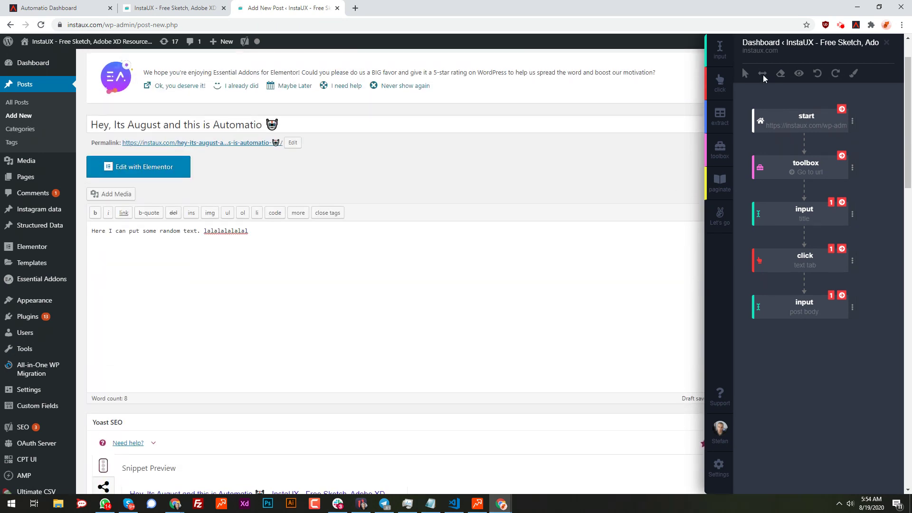
pyautogui.click(762, 74)
pyautogui.scroll(-5, 799, 326)
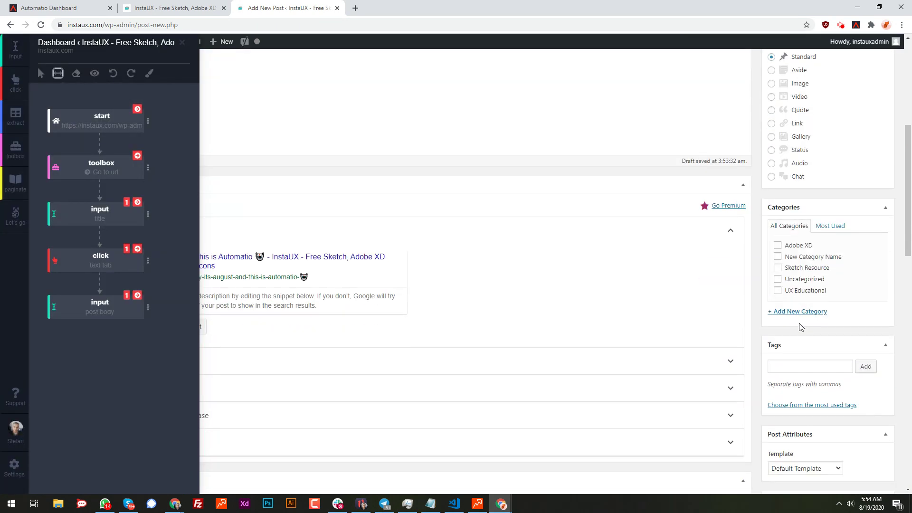
# - Add a 'category' click step on the New Category Name checkbox and run it to tick the box
pyautogui.click(17, 83)
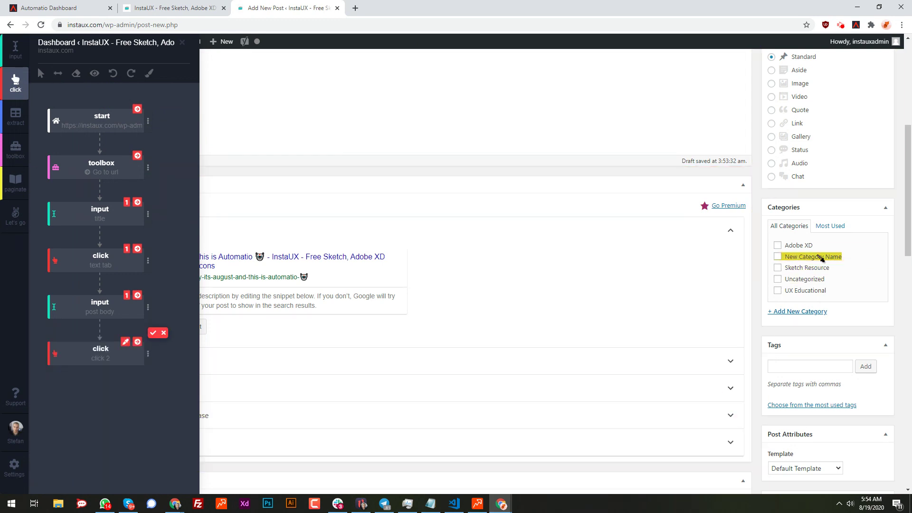
pyautogui.click(781, 261)
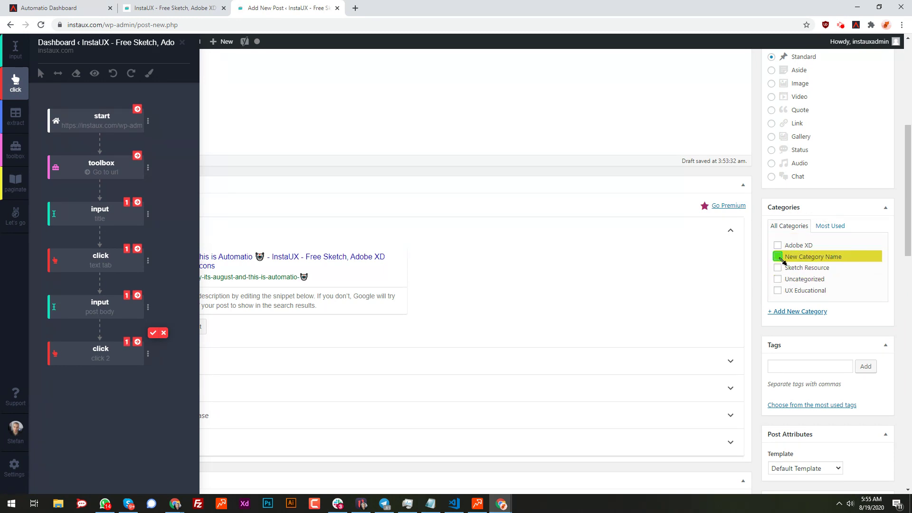
pyautogui.click(153, 332)
pyautogui.click(98, 359)
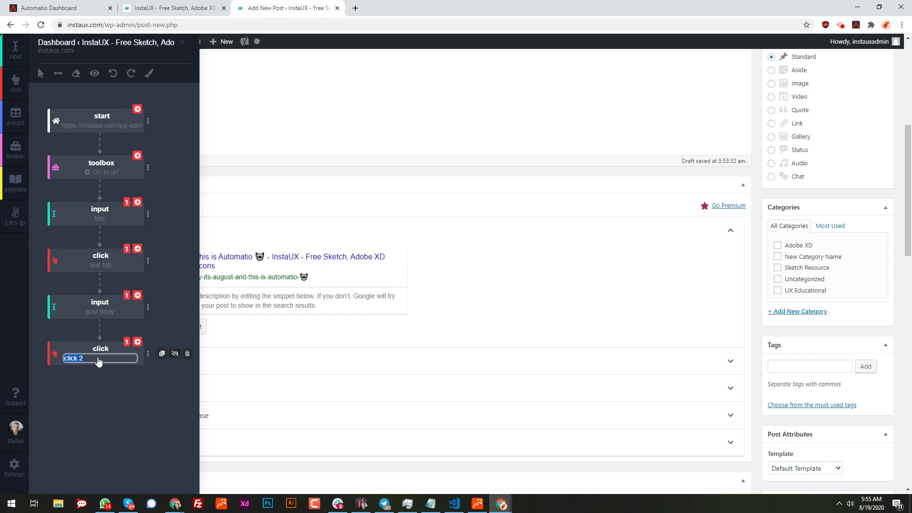
pyautogui.write('cat')
pyautogui.press('Return')
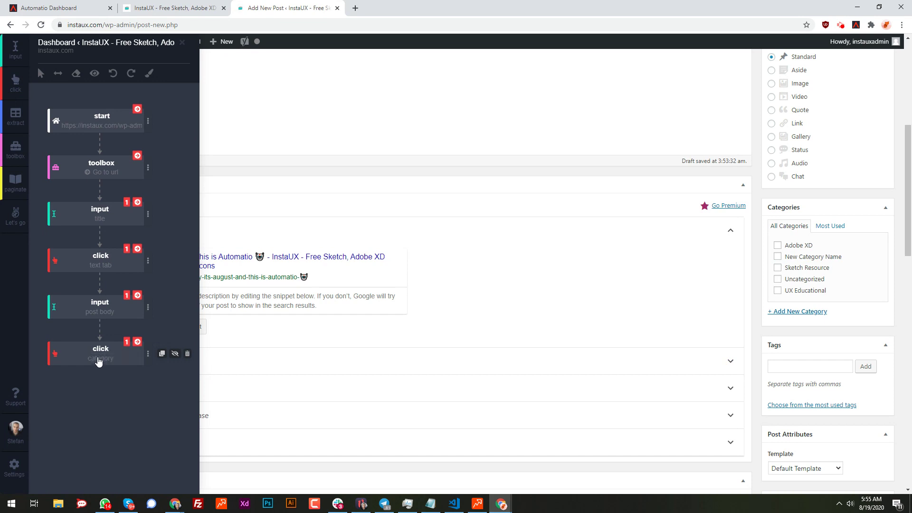
pyautogui.click(138, 342)
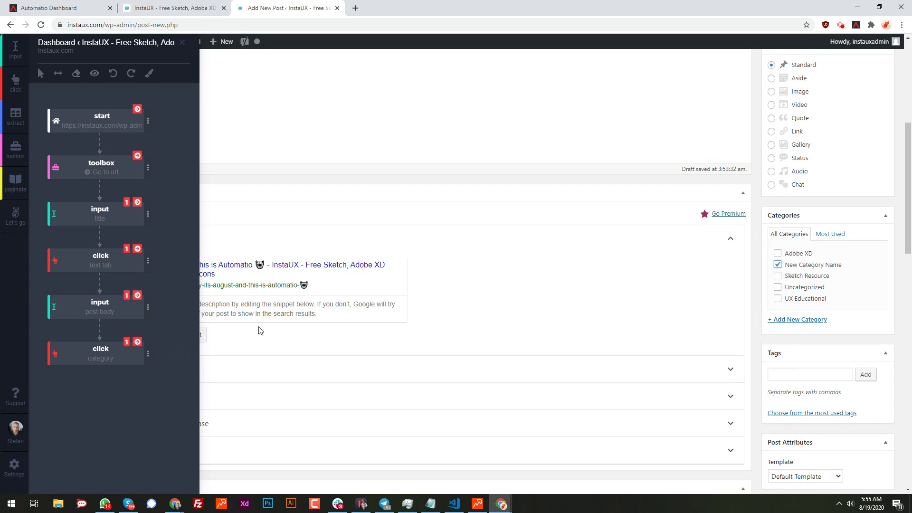
# - Add a 'tags' input step on the Tags field with data 'no-code, no-api, automation' and run it
pyautogui.click(9, 62)
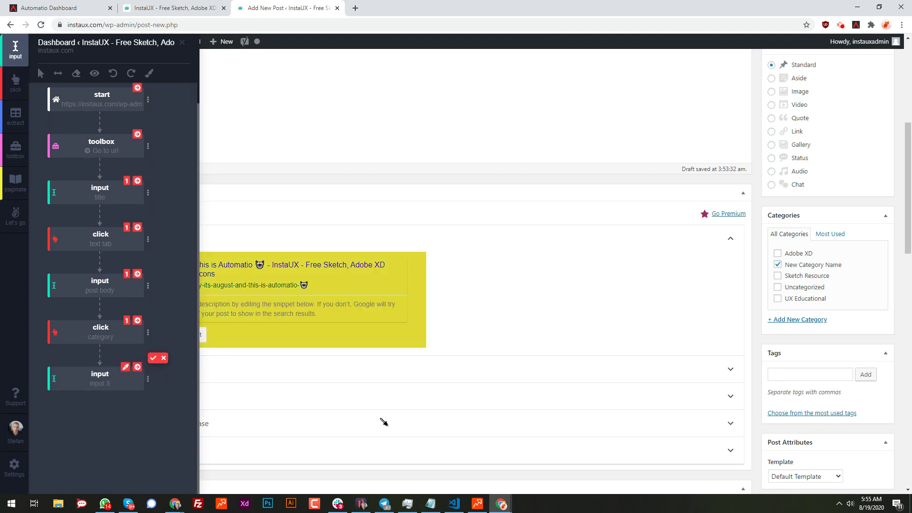
pyautogui.click(801, 380)
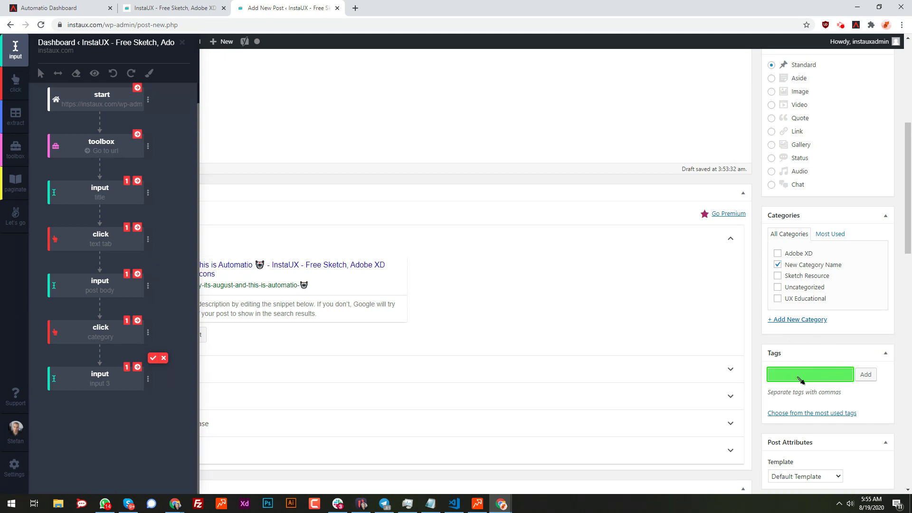
pyautogui.doubleClick(113, 389)
pyautogui.write('taghs')
pyautogui.press('BackSpace')
pyautogui.write('s')
pyautogui.press('Return')
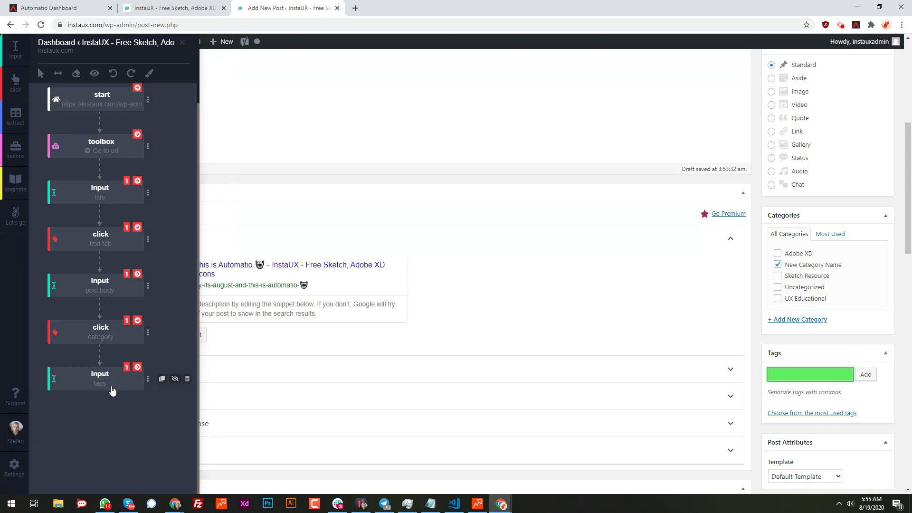
pyautogui.click(148, 380)
pyautogui.click(74, 448)
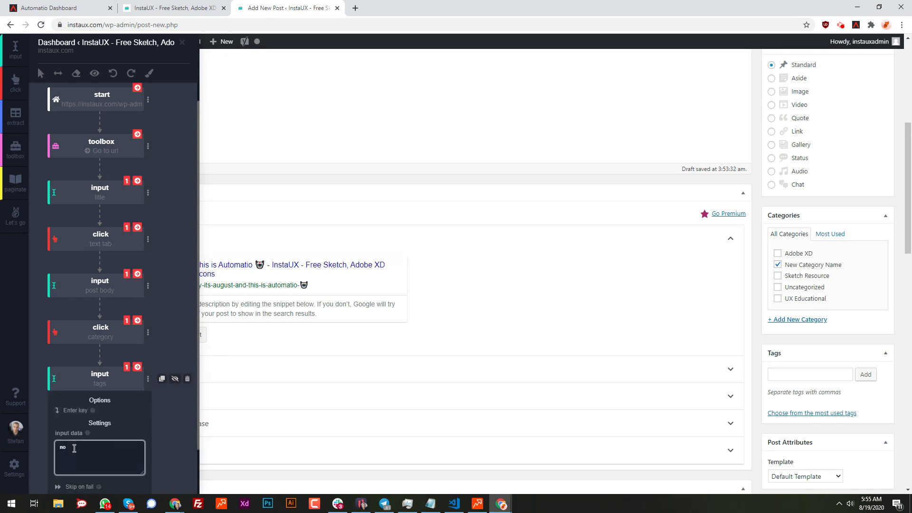
pyautogui.write('no-code, no-api, automation')
pyautogui.click(138, 367)
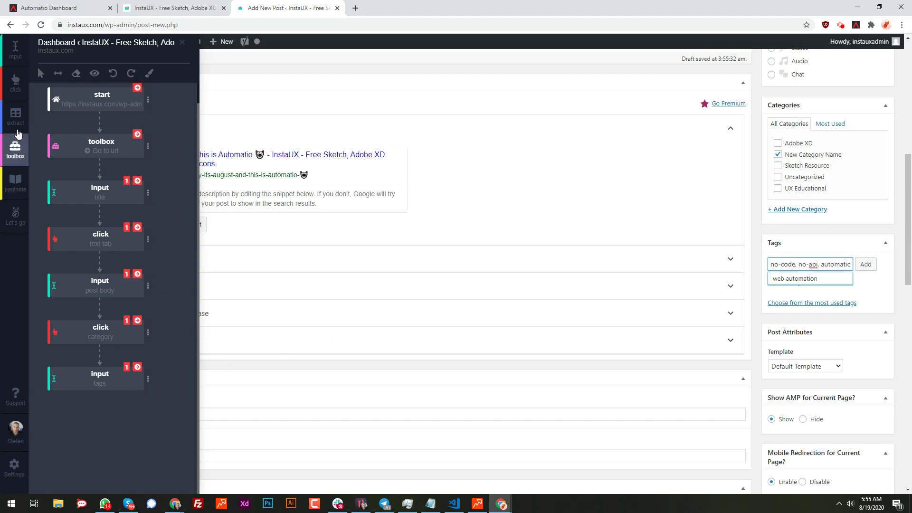
# - Add and run an 'add tags' click step, then scroll down to the Featured Image box
pyautogui.click(16, 83)
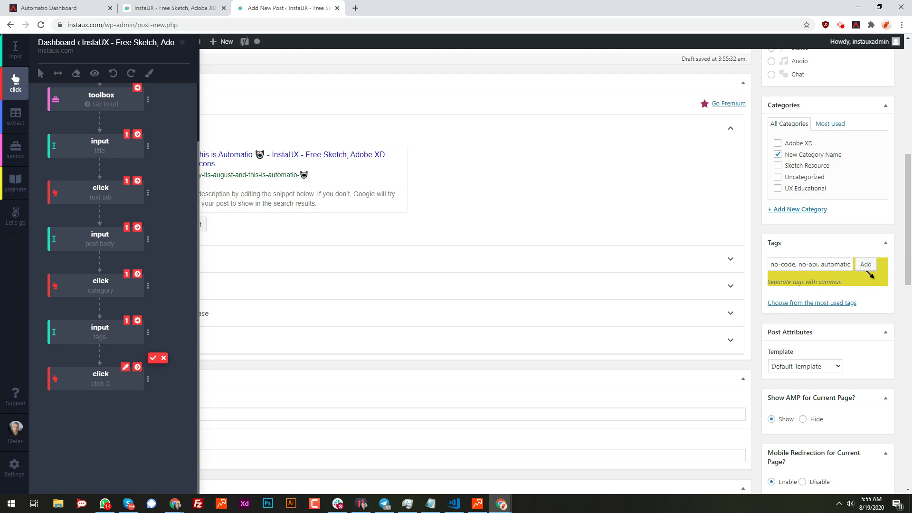
pyautogui.click(152, 358)
pyautogui.doubleClick(112, 383)
pyautogui.write('add tags')
pyautogui.press('Return')
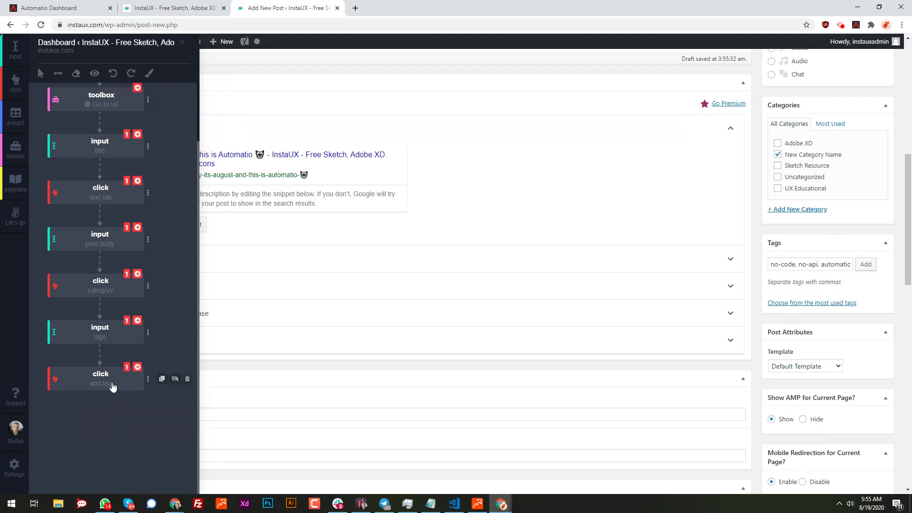
pyautogui.click(138, 368)
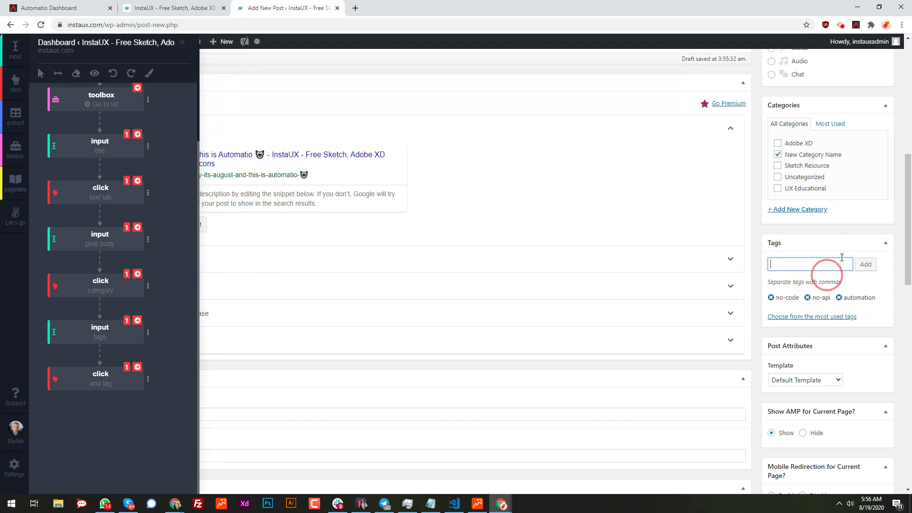
pyautogui.scroll(-3, 847, 237)
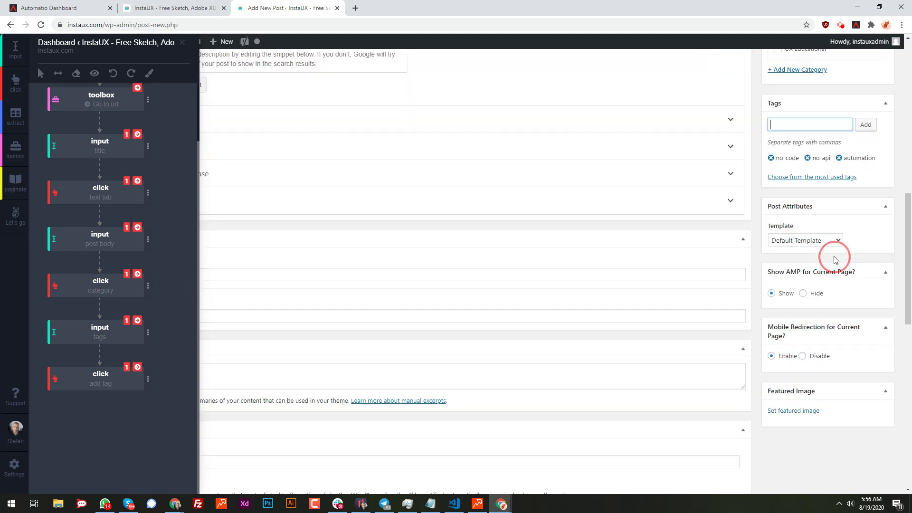
pyautogui.scroll(-1, 836, 259)
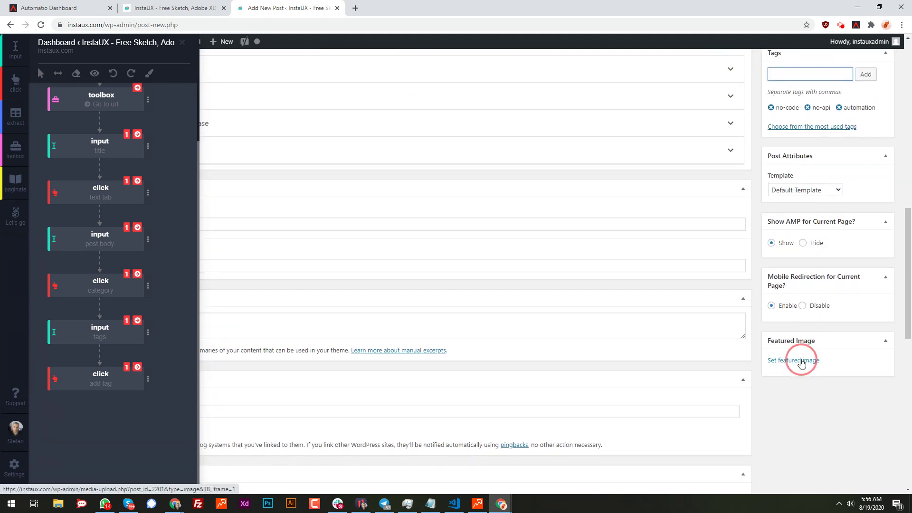
# - Add and run a 'set featured image' click step on the Set featured image link
pyautogui.click(15, 82)
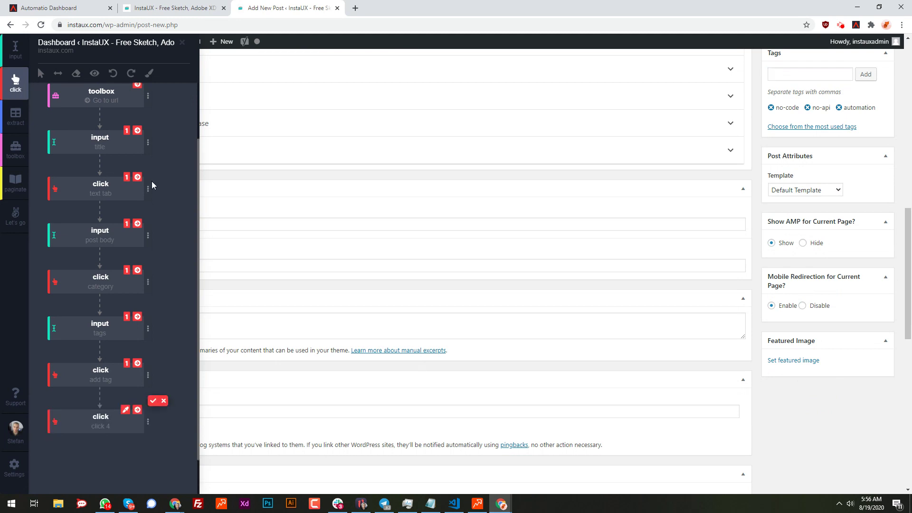
pyautogui.click(804, 364)
pyautogui.click(152, 358)
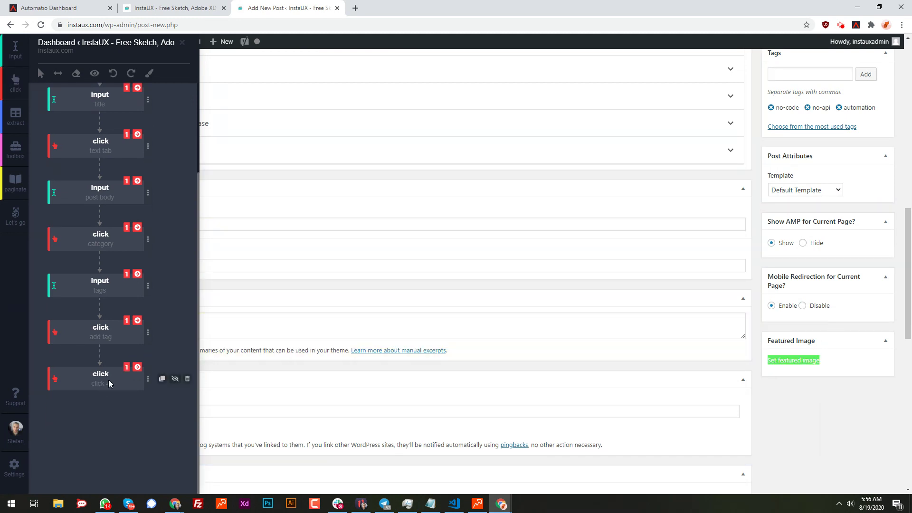
pyautogui.click(108, 383)
pyautogui.write('set f')
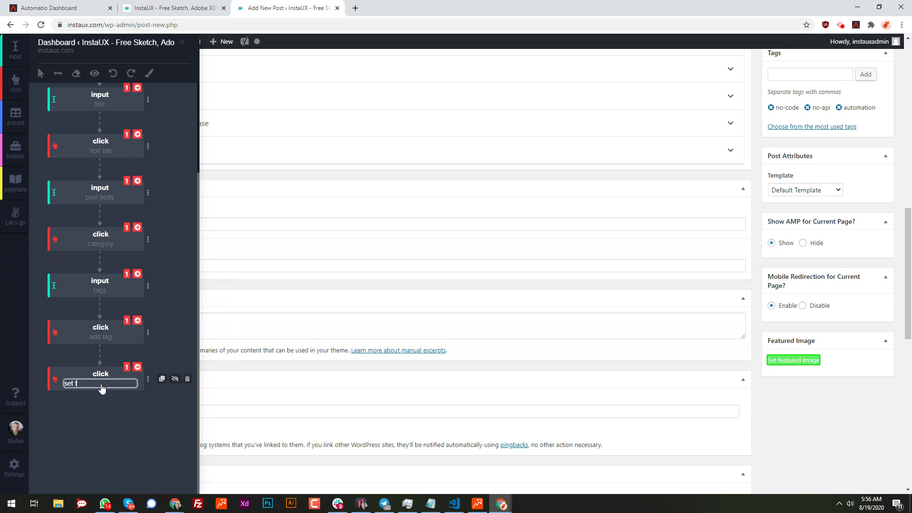
pyautogui.write('eatured image')
pyautogui.press('Return')
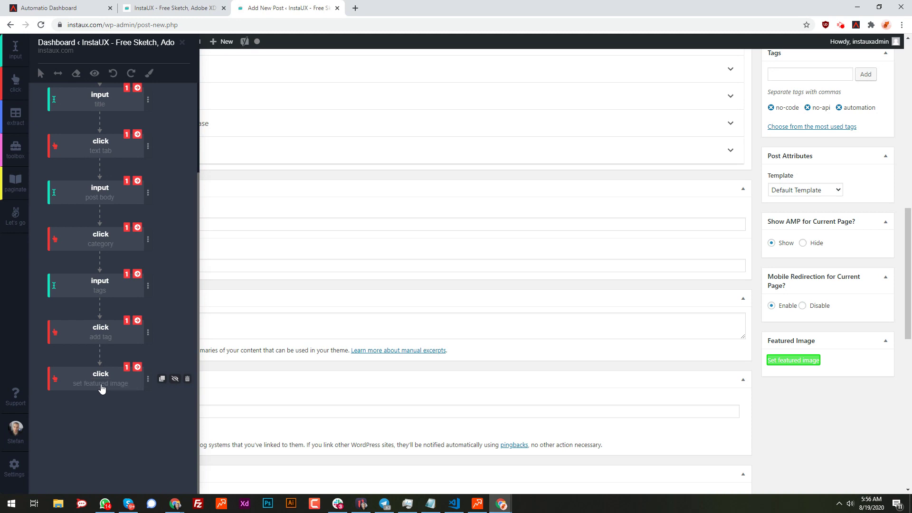
pyautogui.click(137, 368)
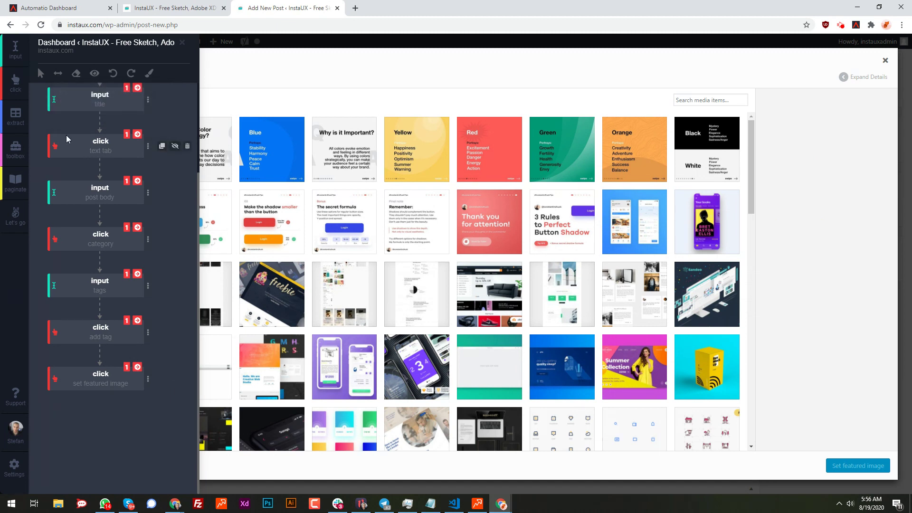
# - Add and run a 'selecting an image' click step on the Yellow image thumbnail
pyautogui.click(9, 88)
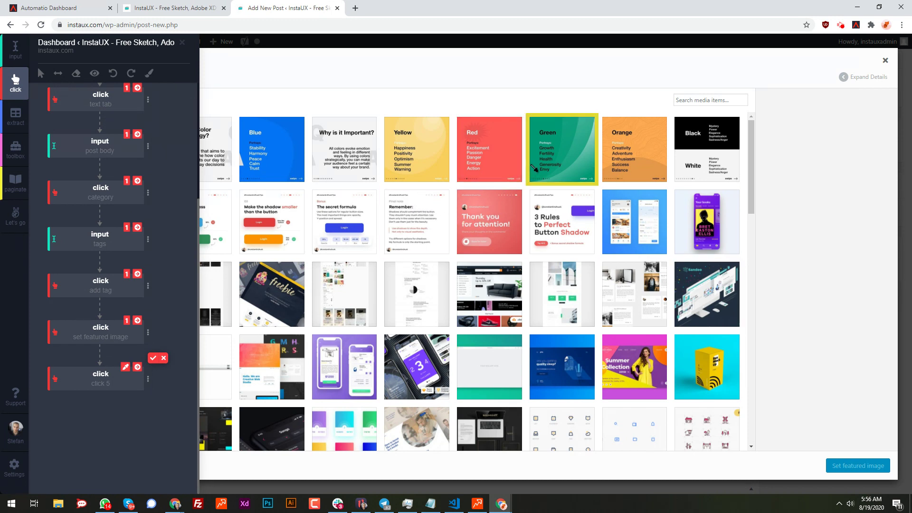
pyautogui.click(430, 145)
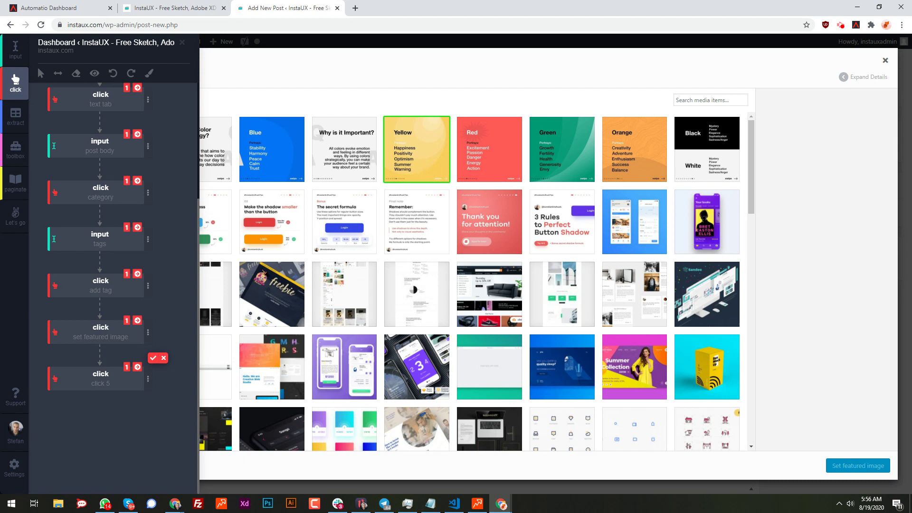
pyautogui.click(154, 359)
pyautogui.click(100, 385)
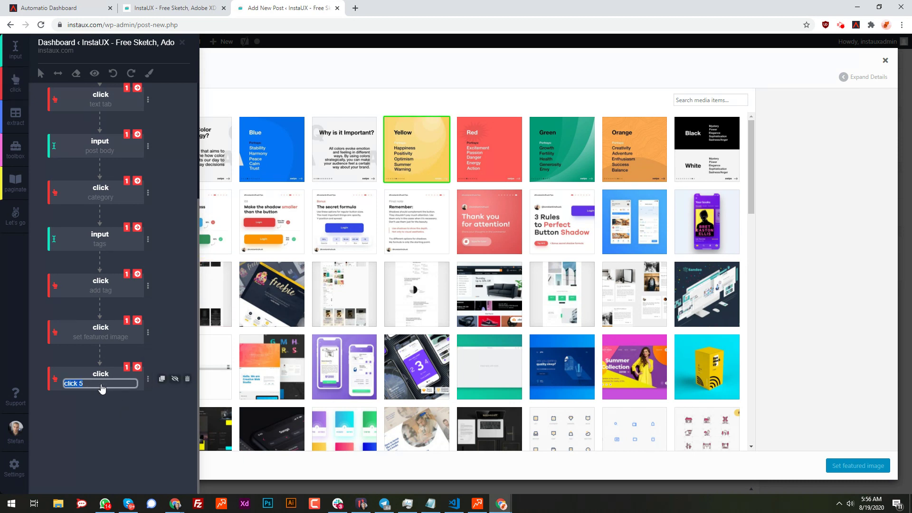
pyautogui.write('selecting an image')
pyautogui.press('Return')
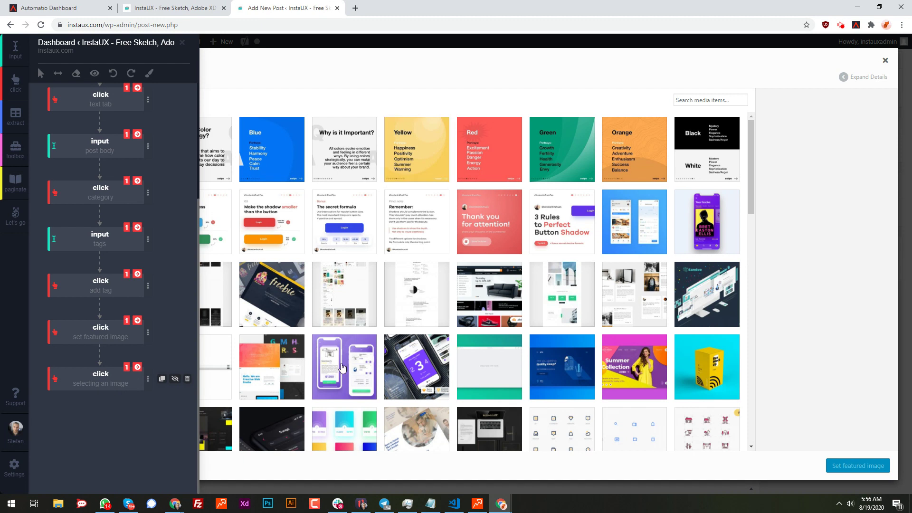
pyautogui.click(138, 367)
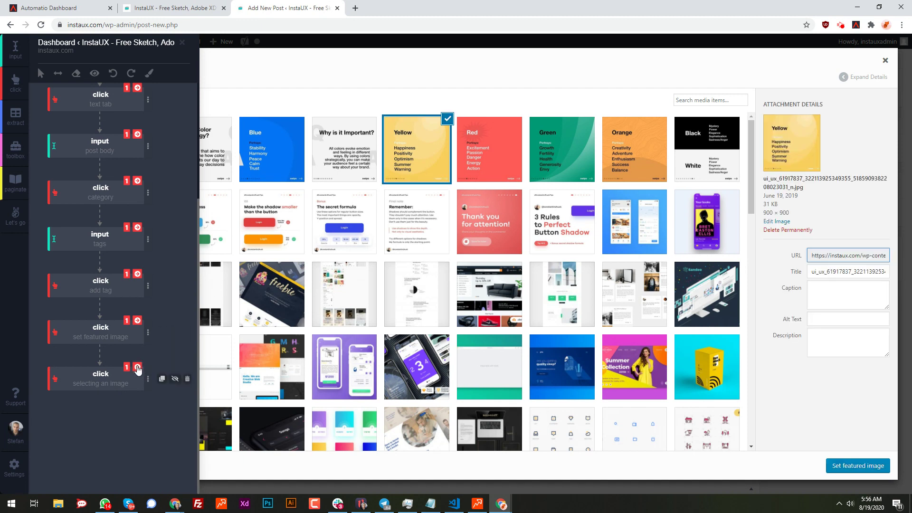
# - Add a click step for the modal's Set featured image button, named 'set featured image'
pyautogui.click(16, 83)
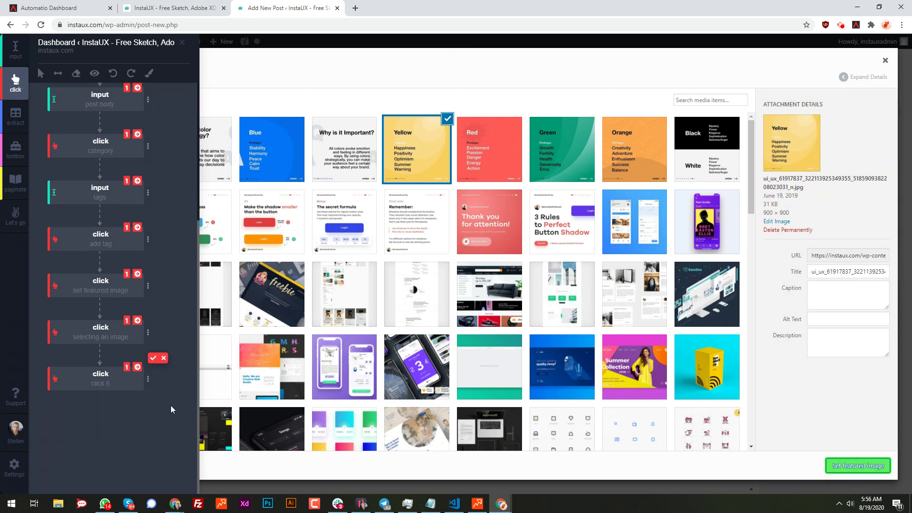
pyautogui.click(153, 357)
pyautogui.click(113, 388)
pyautogui.write('set featured image')
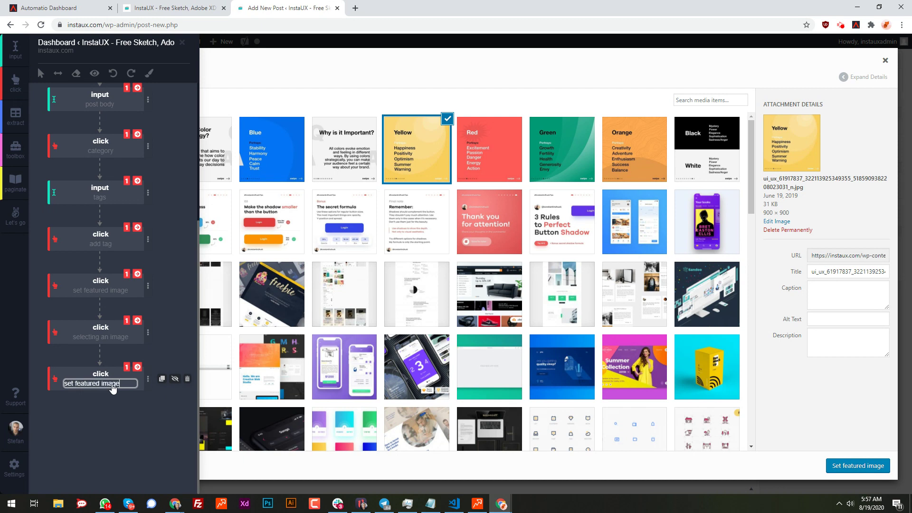
pyautogui.press('Return')
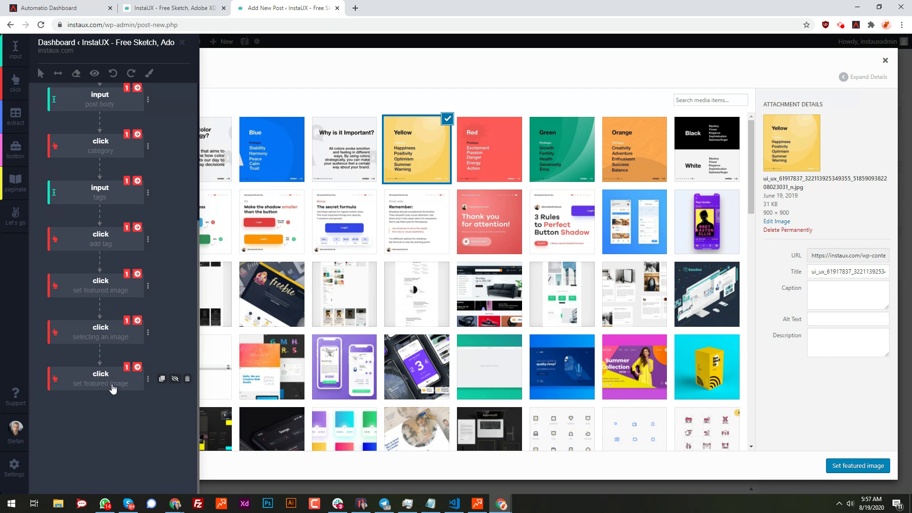
# - Run the featured-image confirmation step, then add and run a 'publish button' step to publish the post
pyautogui.click(137, 367)
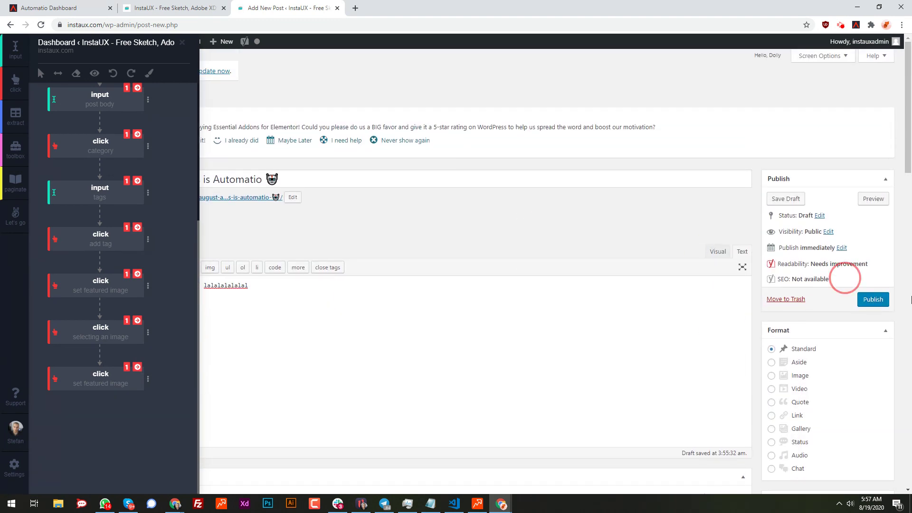
pyautogui.click(15, 83)
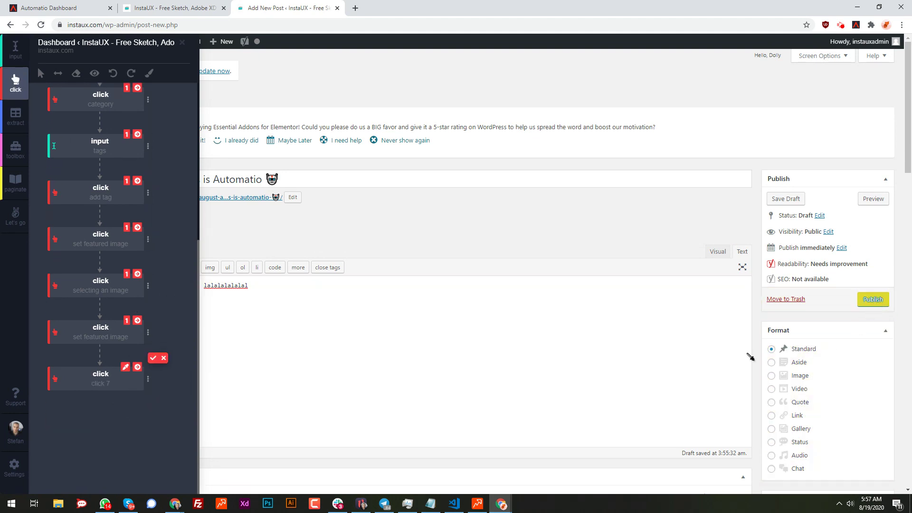
pyautogui.click(153, 358)
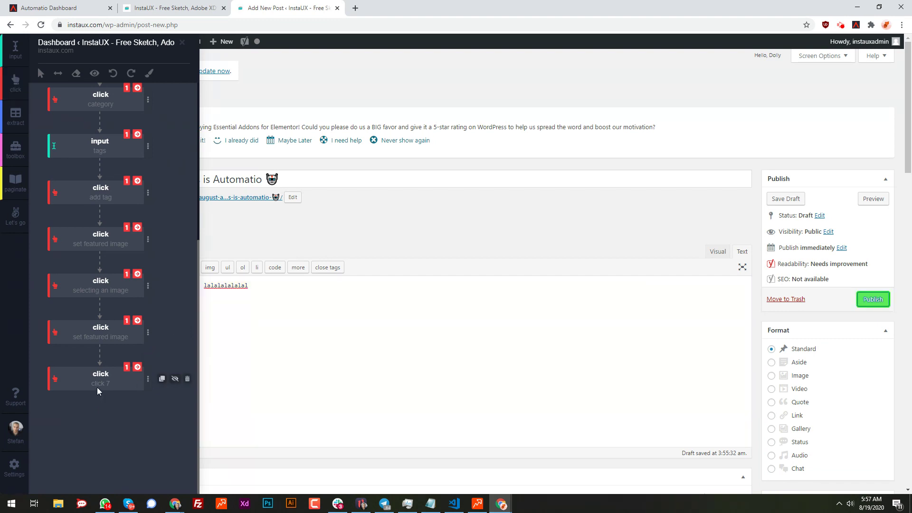
pyautogui.click(104, 384)
pyautogui.write('pub')
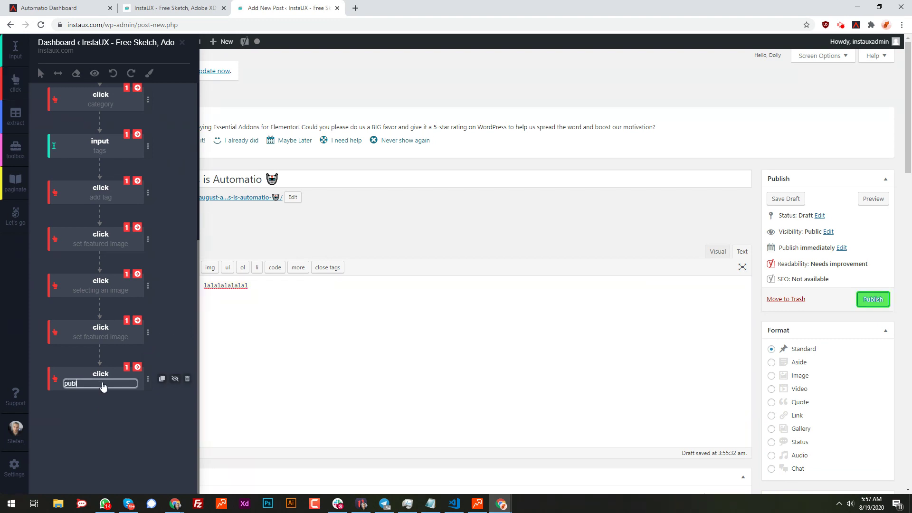
pyautogui.write('lish button')
pyautogui.press('Return')
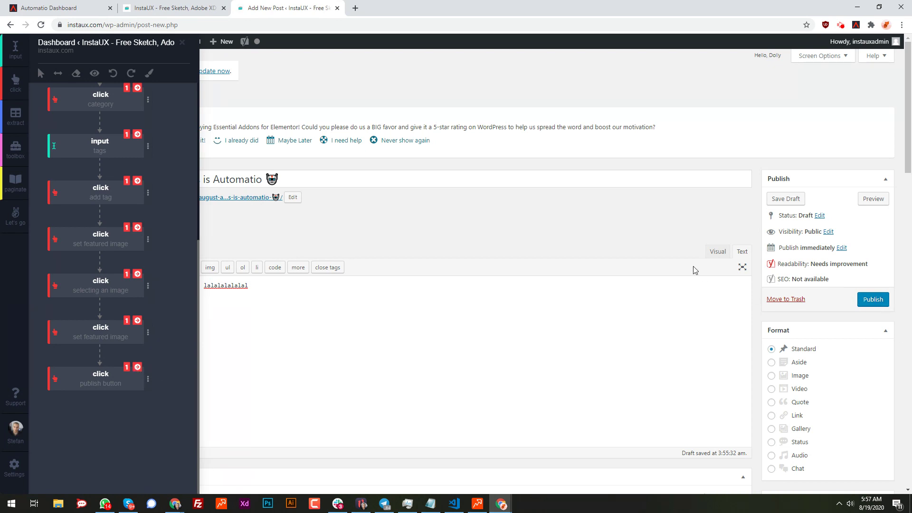
pyautogui.click(137, 368)
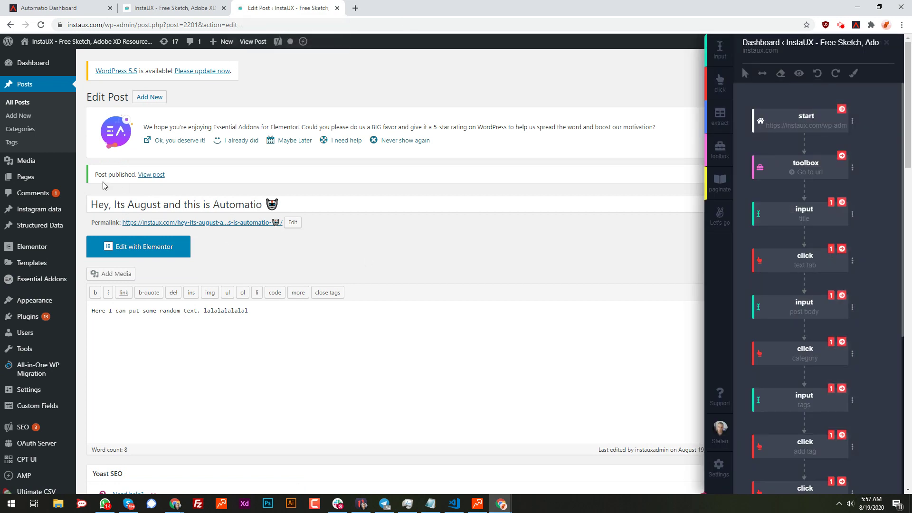
# - Append a Wait toolbox step and then a Screenshot toolbox step after the publish step
pyautogui.scroll(-5, 780, 329)
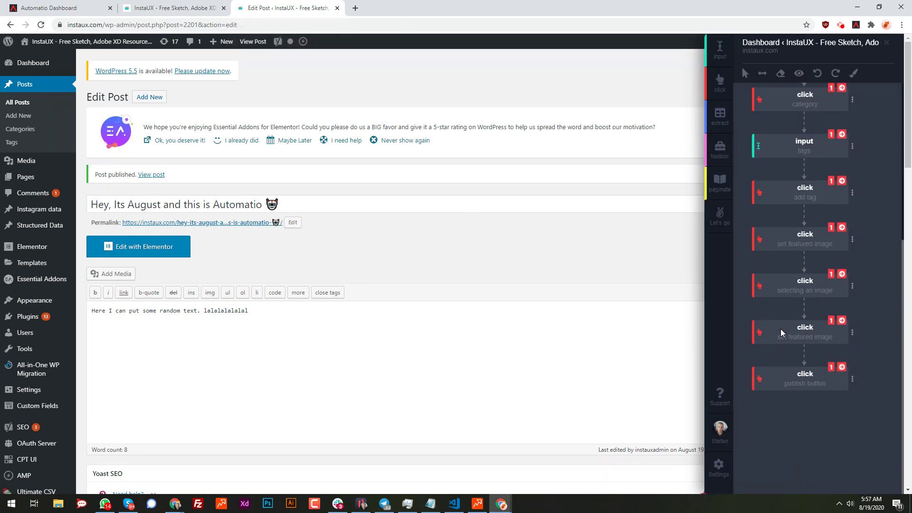
pyautogui.click(727, 162)
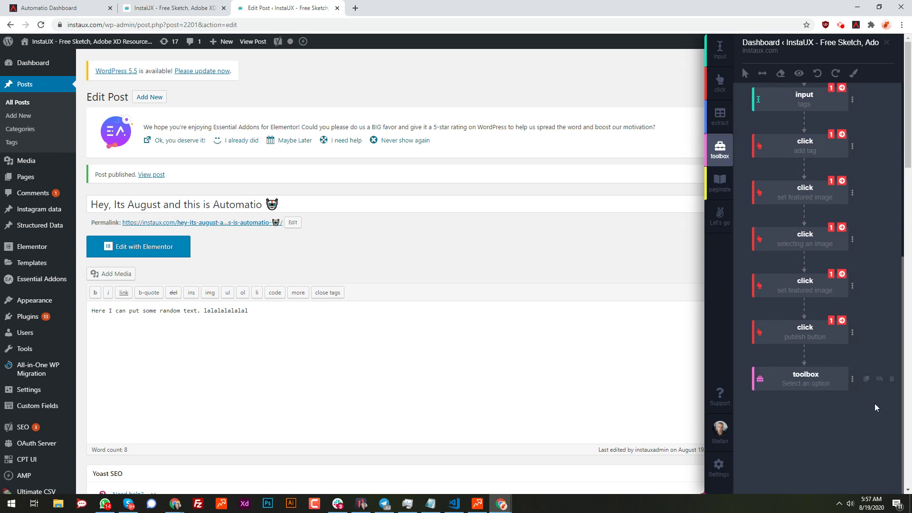
pyautogui.click(853, 380)
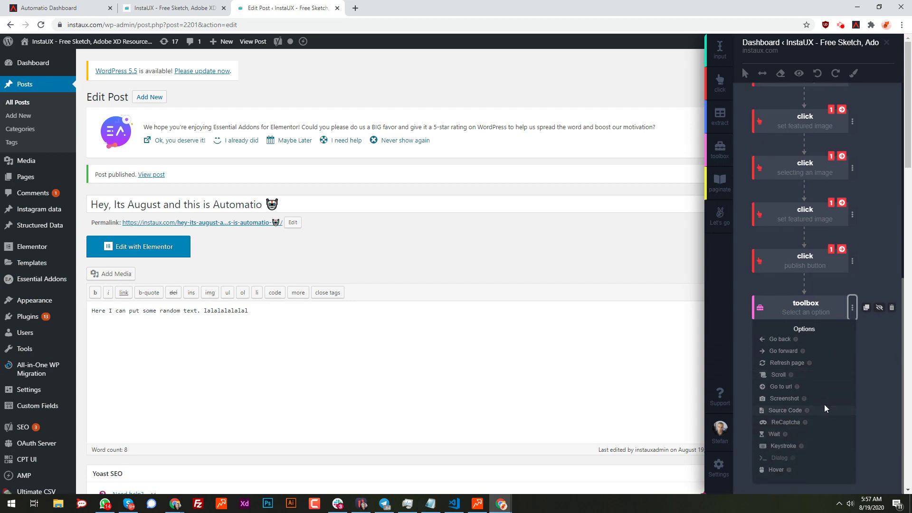
pyautogui.click(793, 435)
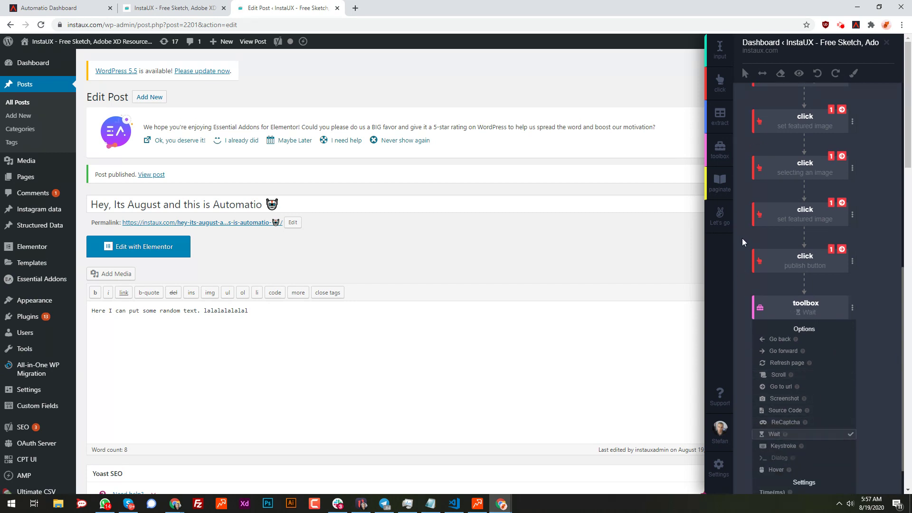
pyautogui.click(727, 164)
pyautogui.click(854, 382)
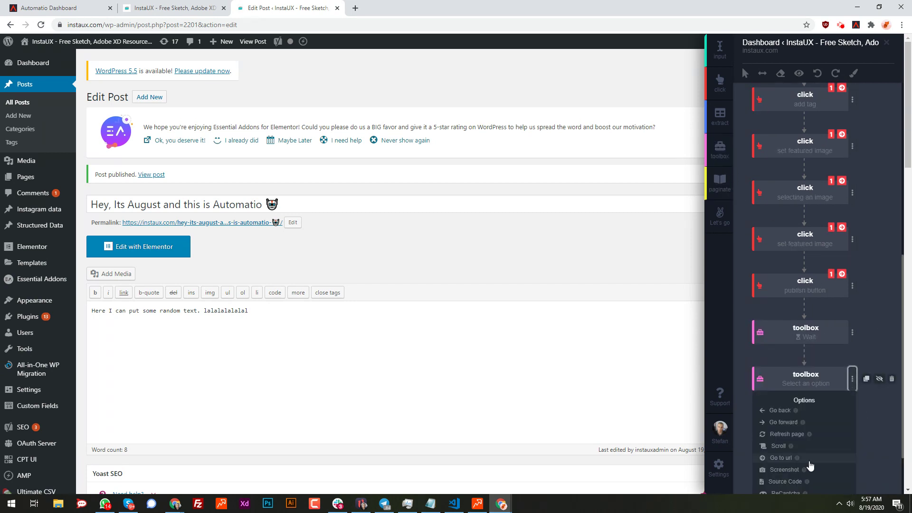
pyautogui.click(791, 402)
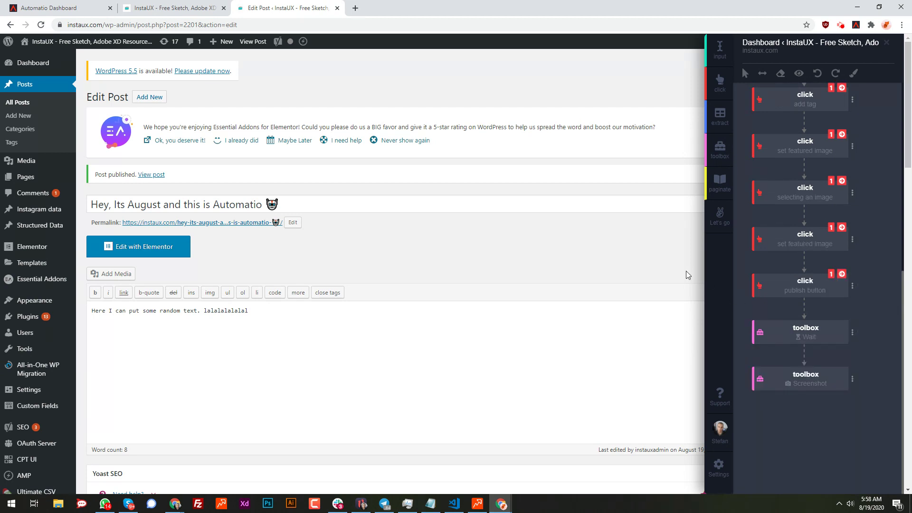
# - Add two extract steps capturing the Post published notice and the View post link element
pyautogui.click(718, 113)
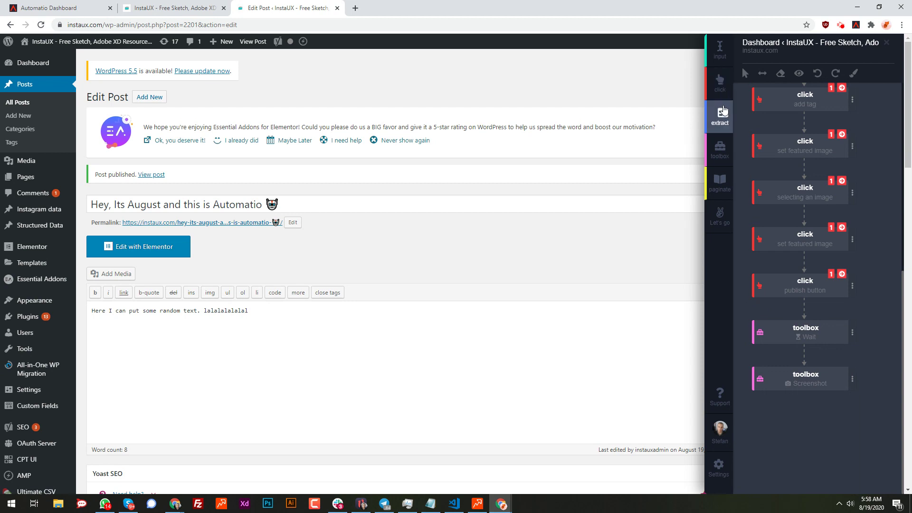
pyautogui.click(129, 179)
pyautogui.click(857, 359)
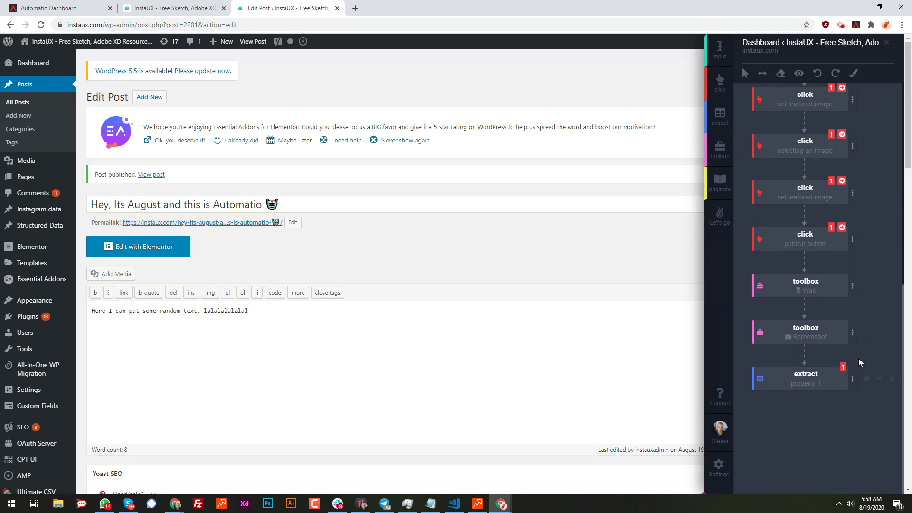
pyautogui.click(719, 116)
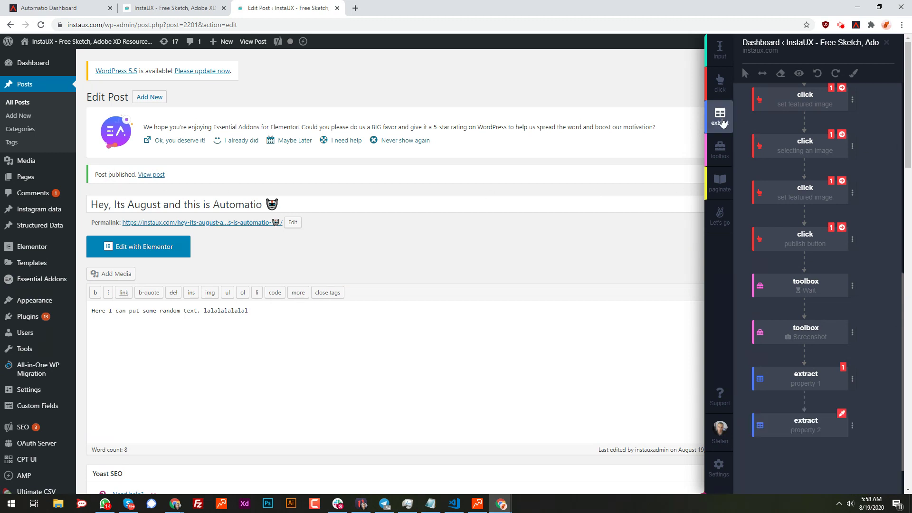
pyautogui.click(158, 175)
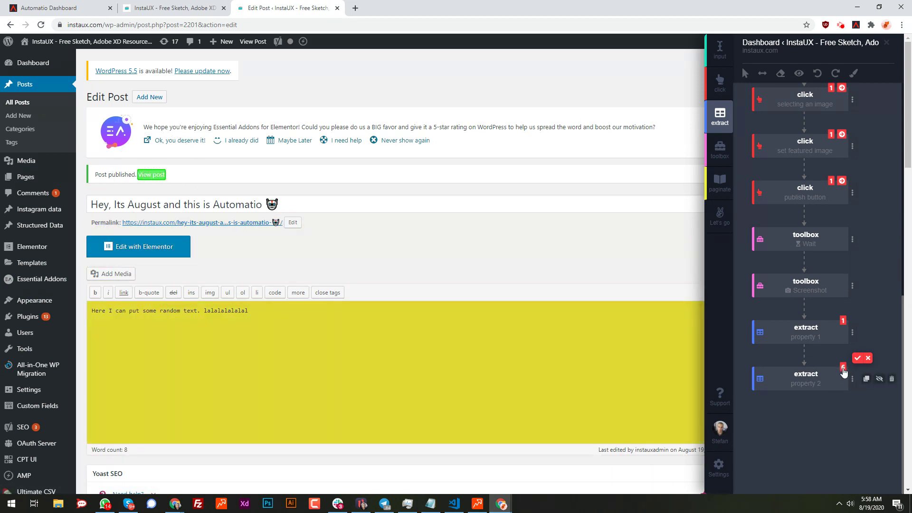
pyautogui.scroll(-15, 427, 373)
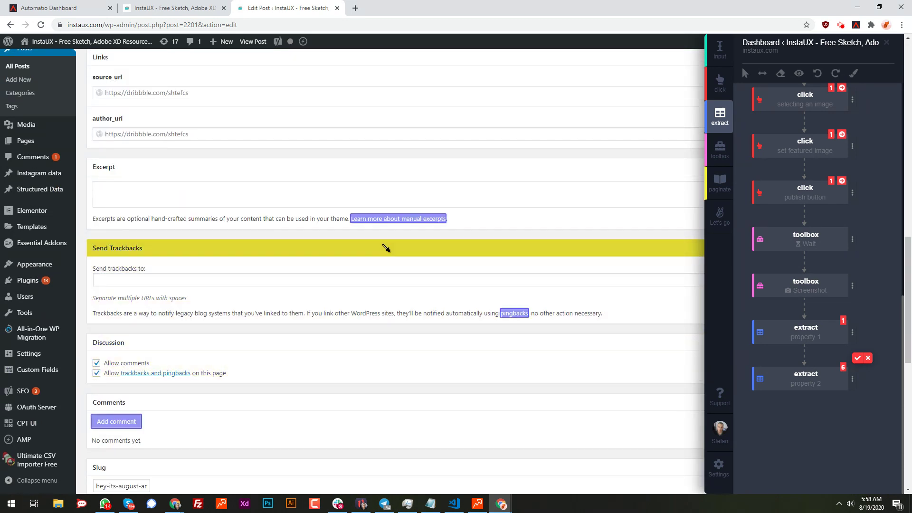
pyautogui.click(384, 220)
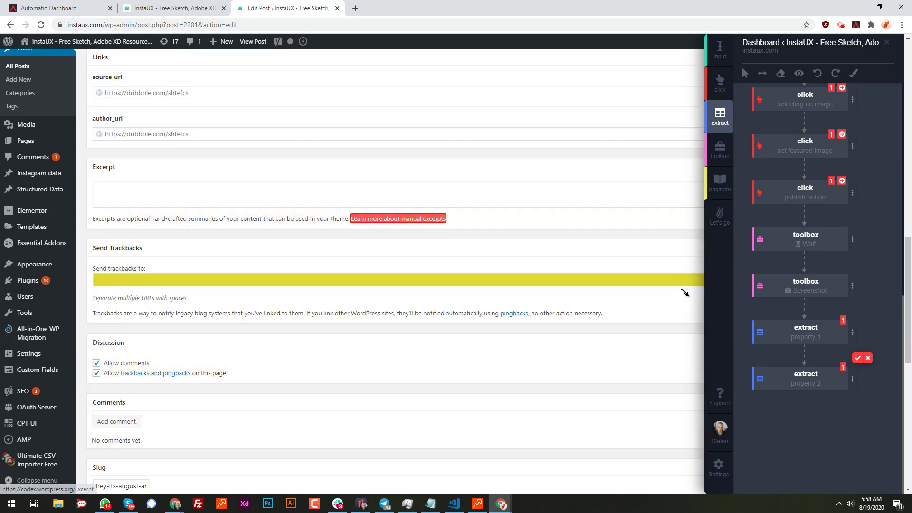
pyautogui.click(857, 360)
pyautogui.scroll(15, 423, 240)
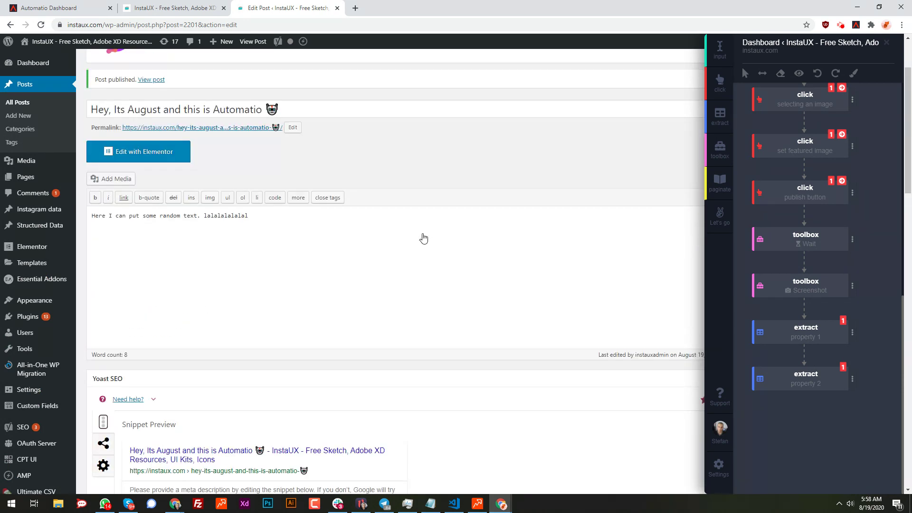
# - Rename the two extract steps 'status' and 'post url'
pyautogui.doubleClick(808, 337)
pyautogui.write('status')
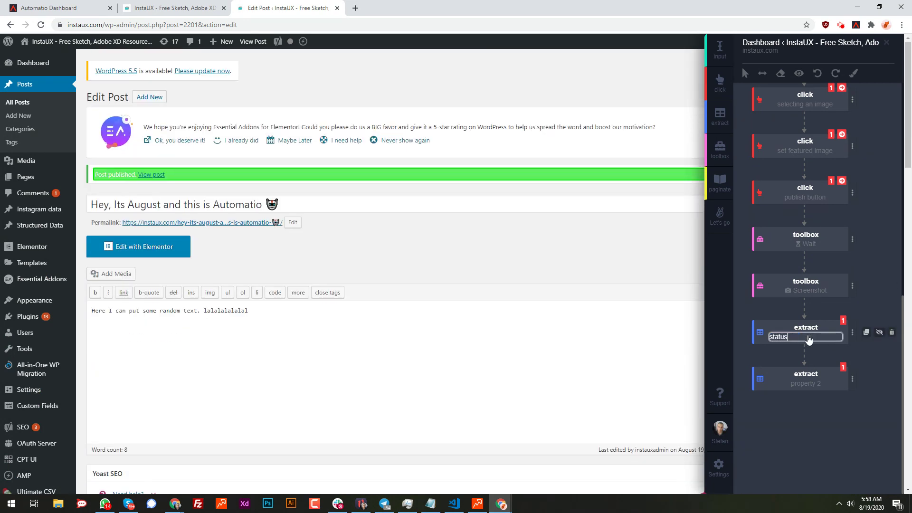
pyautogui.press('Return')
pyautogui.doubleClick(804, 385)
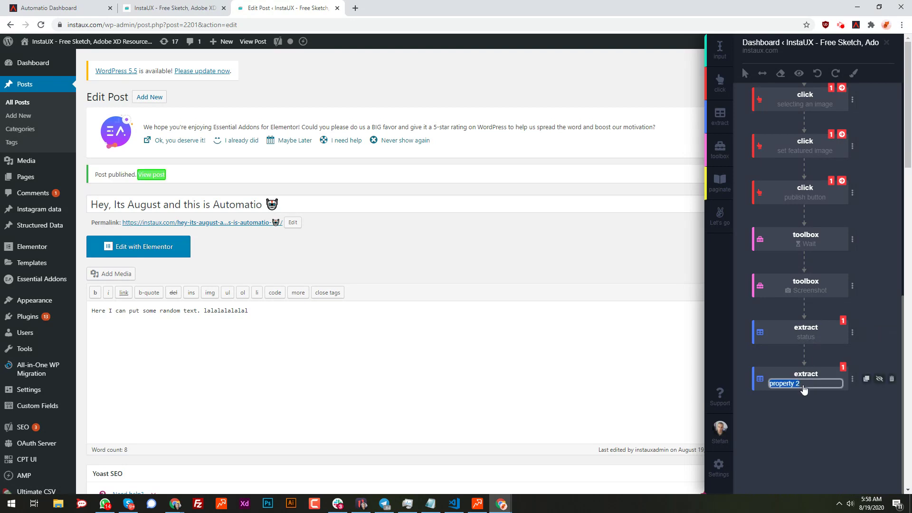
pyautogui.write('post url')
pyautogui.press('Return')
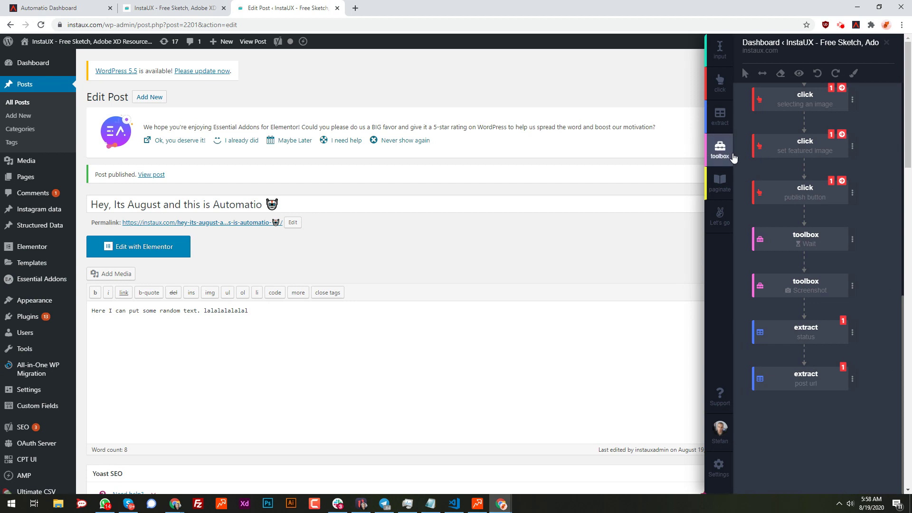
# - Add a 'click on post' click step on the View post link and run it to open the post
pyautogui.click(720, 80)
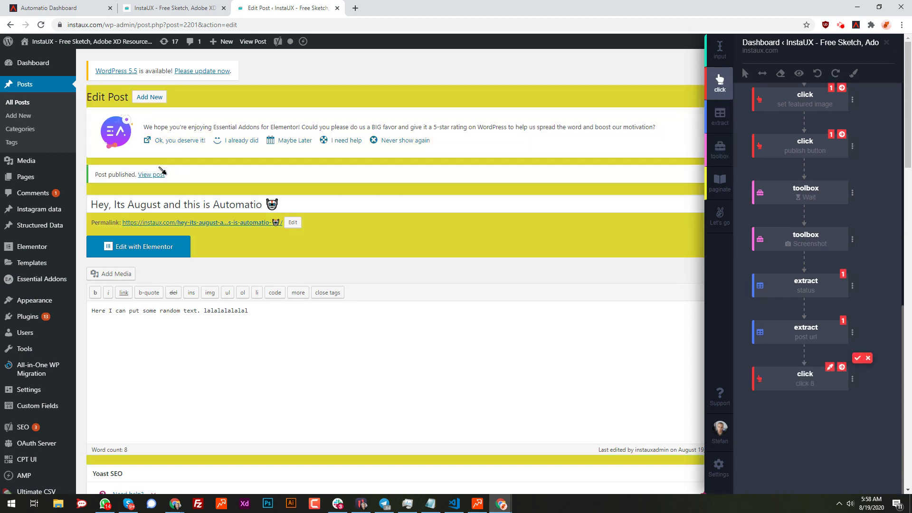
pyautogui.click(857, 358)
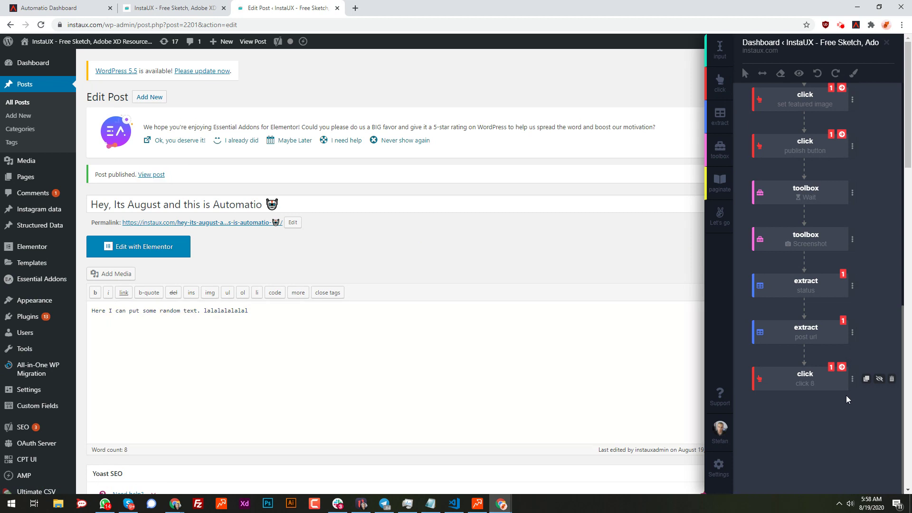
pyautogui.click(807, 386)
pyautogui.write('click on post')
pyautogui.press('Return')
pyautogui.click(842, 367)
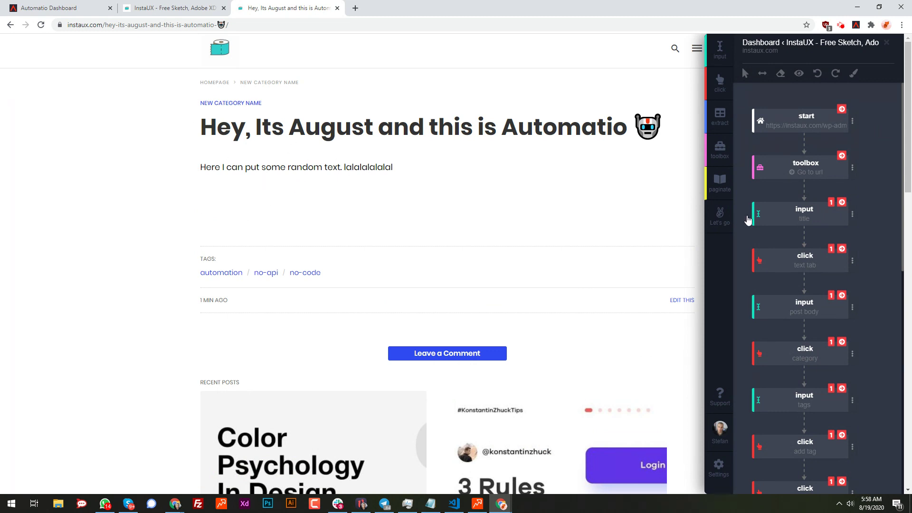
# - Add a Screenshot toolbox step after 'click on post'
pyautogui.scroll(-10, 763, 373)
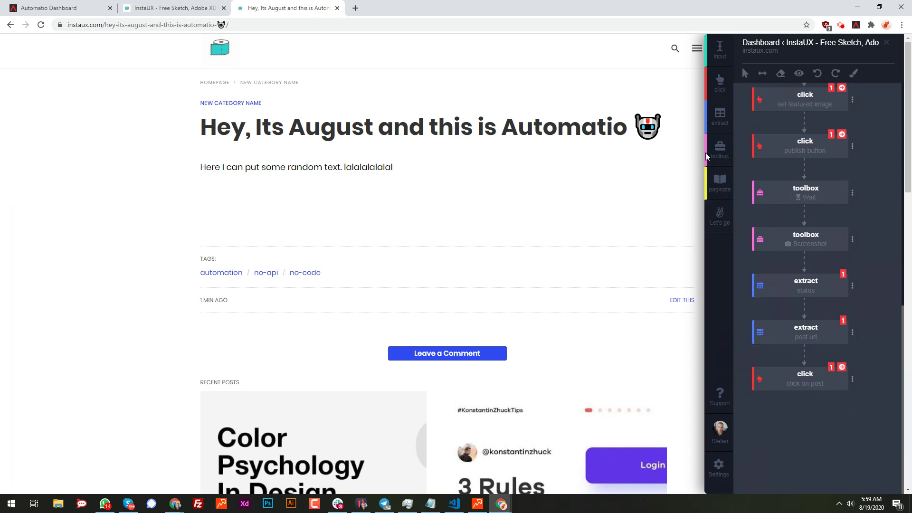
pyautogui.click(720, 148)
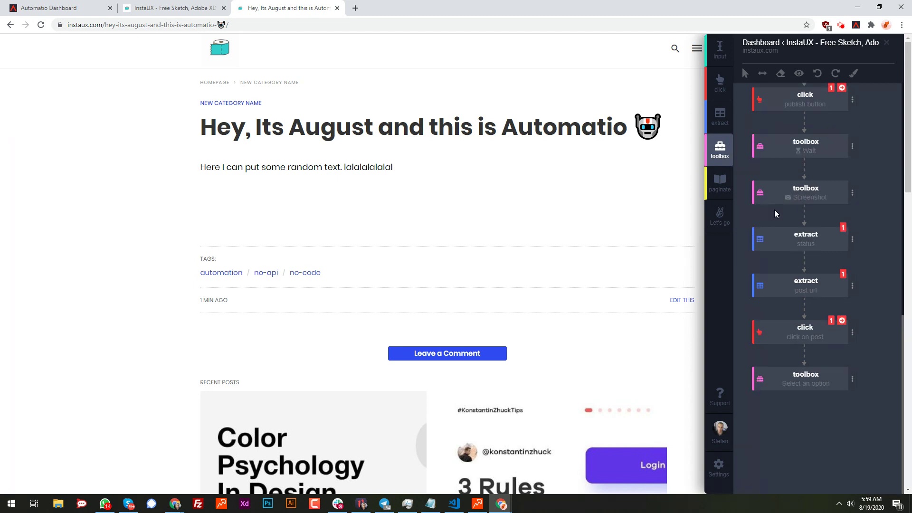
pyautogui.click(841, 383)
pyautogui.scroll(-2, 817, 436)
pyautogui.click(786, 399)
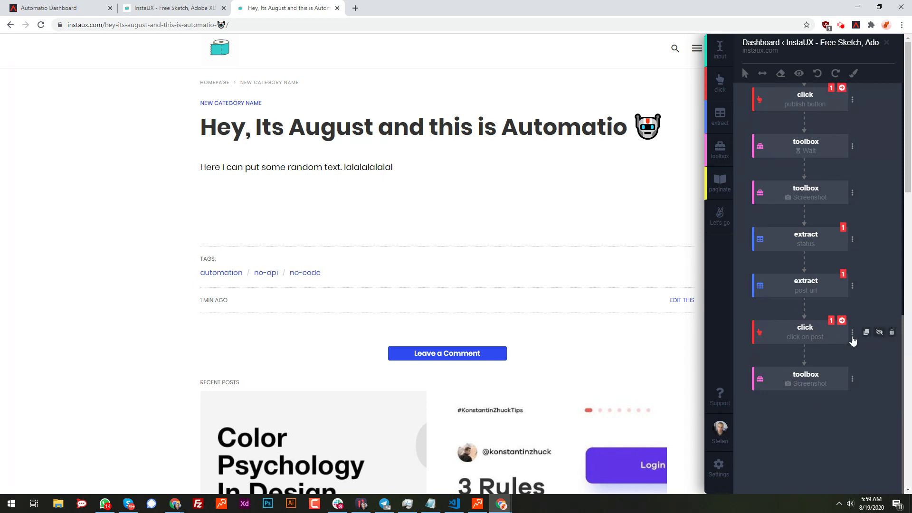
# - Add a click step targeting the Leave a Comment button, then delete that click 9 step
pyautogui.click(720, 82)
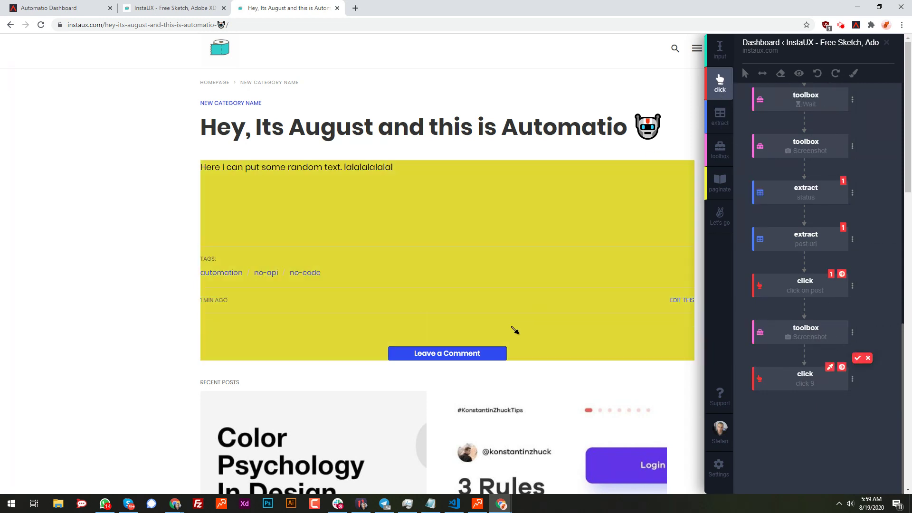
pyautogui.click(494, 358)
pyautogui.click(857, 357)
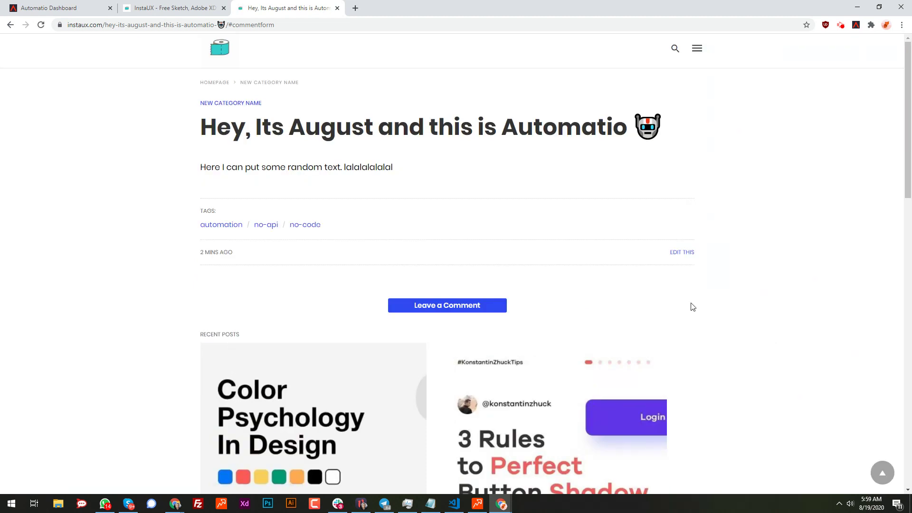
pyautogui.scroll(-15, 523, 326)
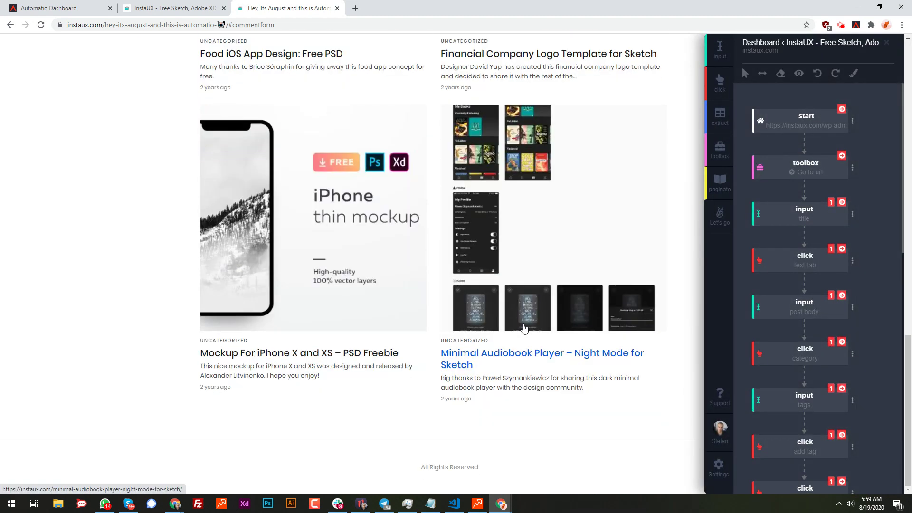
pyautogui.scroll(13, 523, 326)
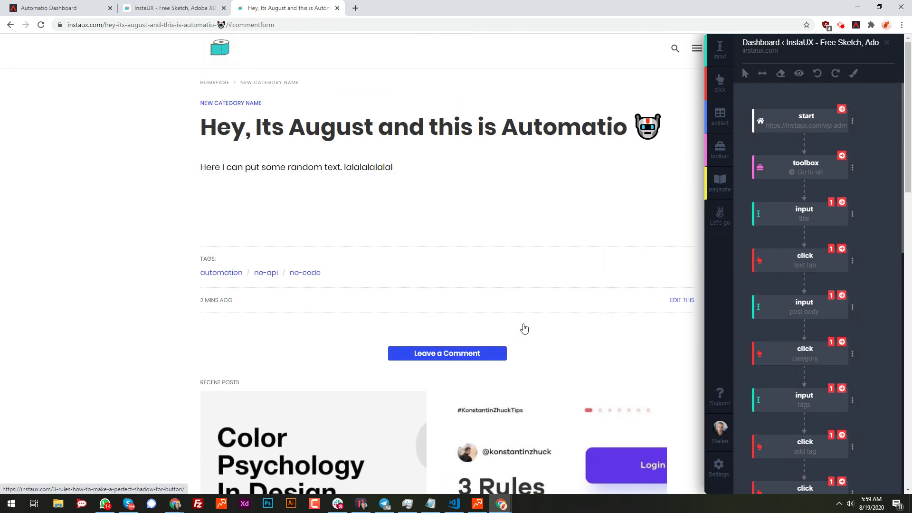
pyautogui.scroll(-15, 850, 435)
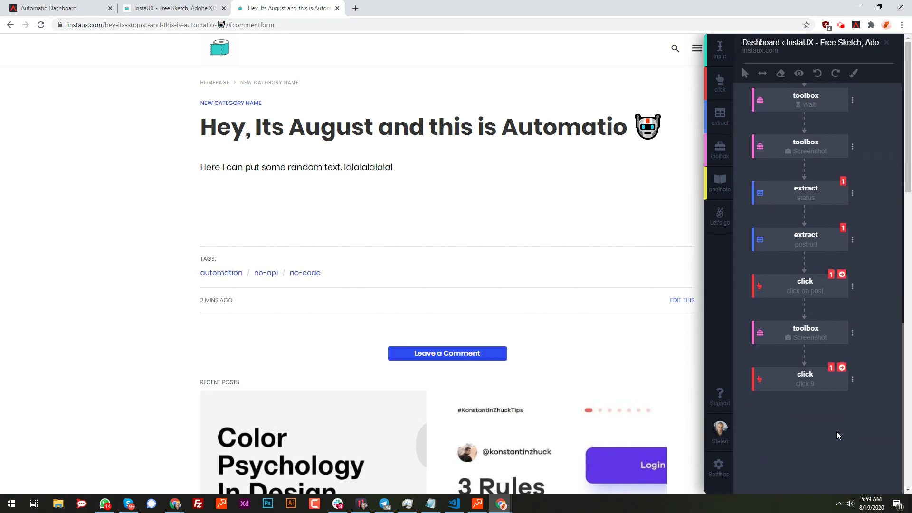
pyautogui.click(852, 378)
pyautogui.click(891, 378)
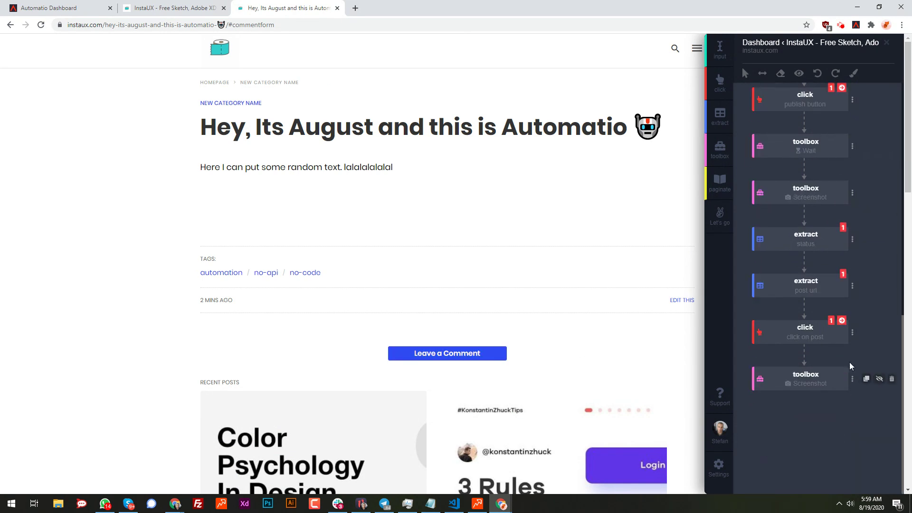
# - Create an instance of the bot via Let's go > Create, then add a new toolbox step
pyautogui.click(841, 25)
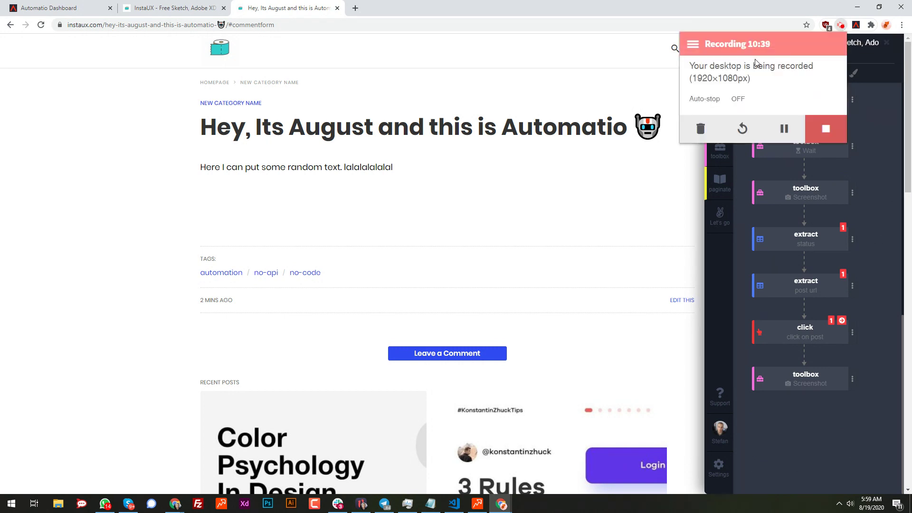
pyautogui.click(794, 432)
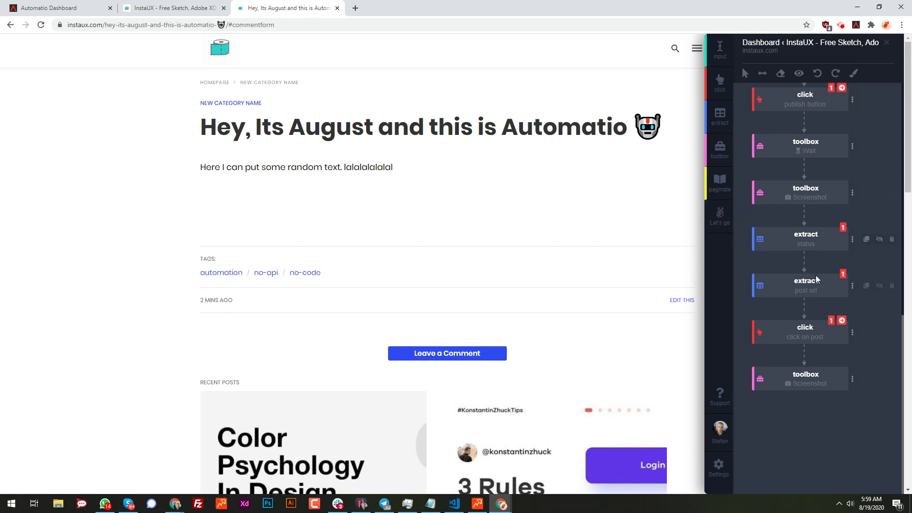
pyautogui.scroll(10, 807, 285)
pyautogui.scroll(-8, 820, 273)
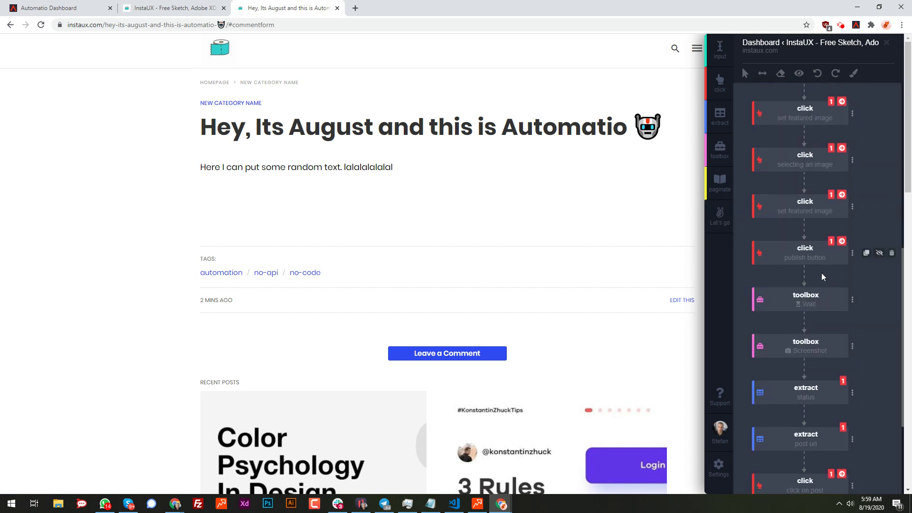
pyautogui.scroll(4, 822, 272)
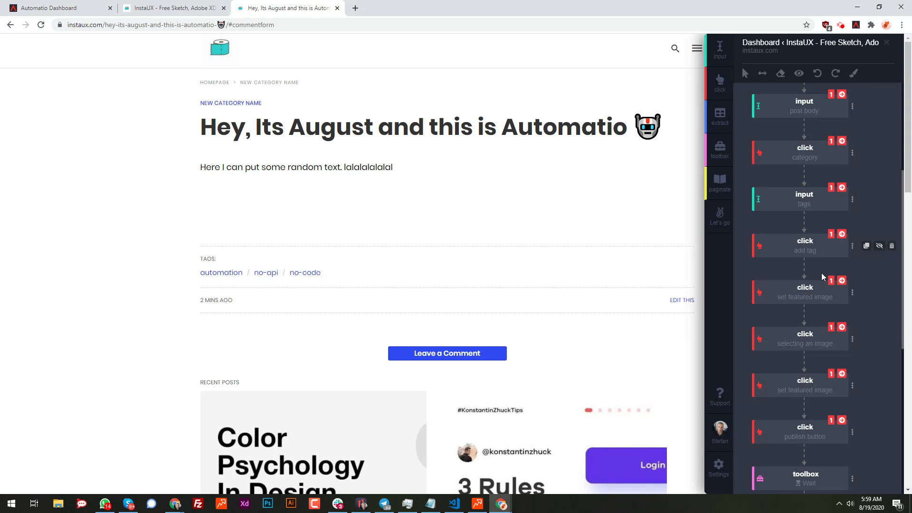
pyautogui.scroll(6, 817, 258)
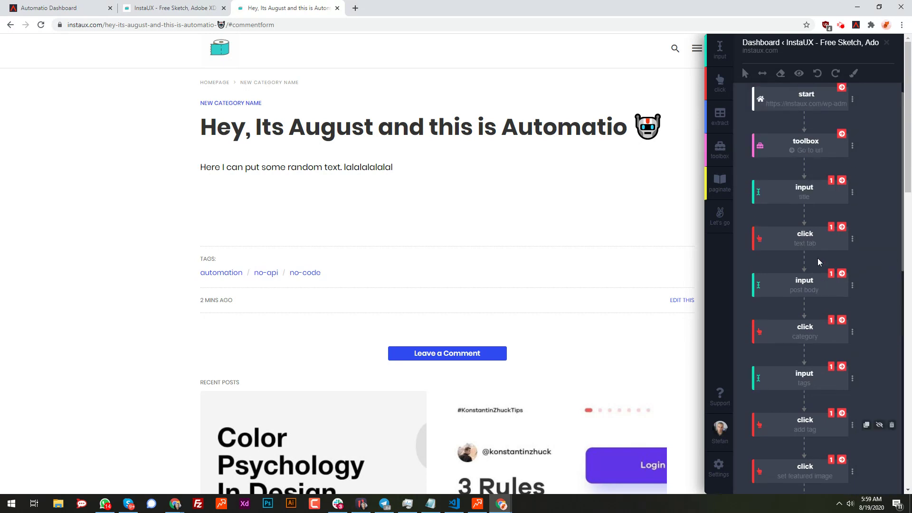
pyautogui.scroll(-8, 817, 258)
pyautogui.scroll(-5, 817, 258)
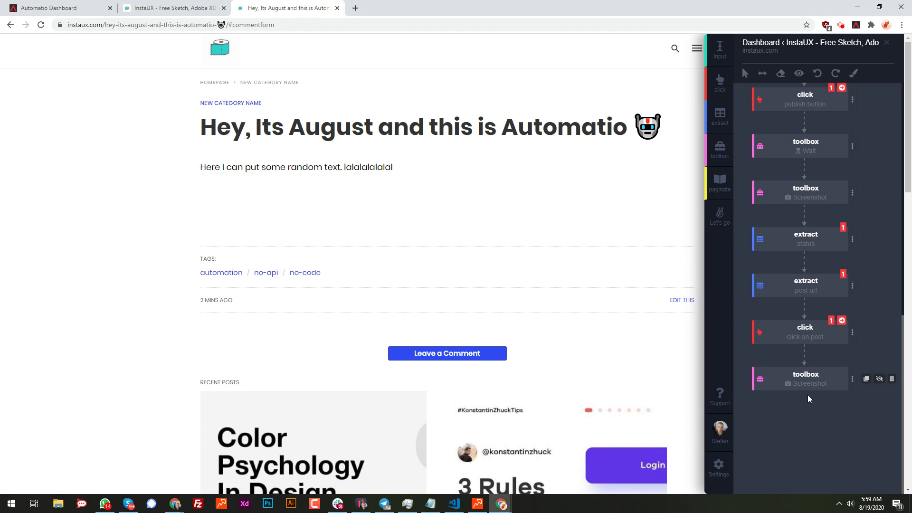
pyautogui.scroll(10, 833, 380)
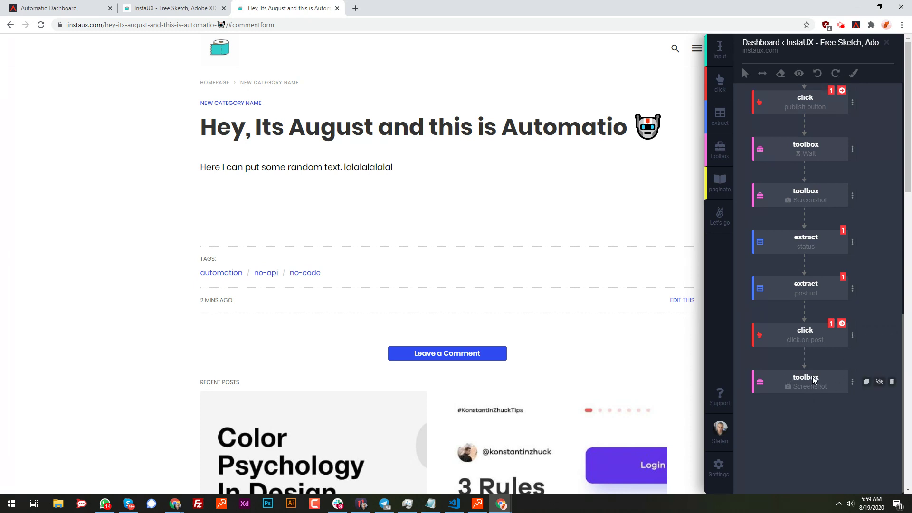
pyautogui.click(725, 221)
pyautogui.click(744, 249)
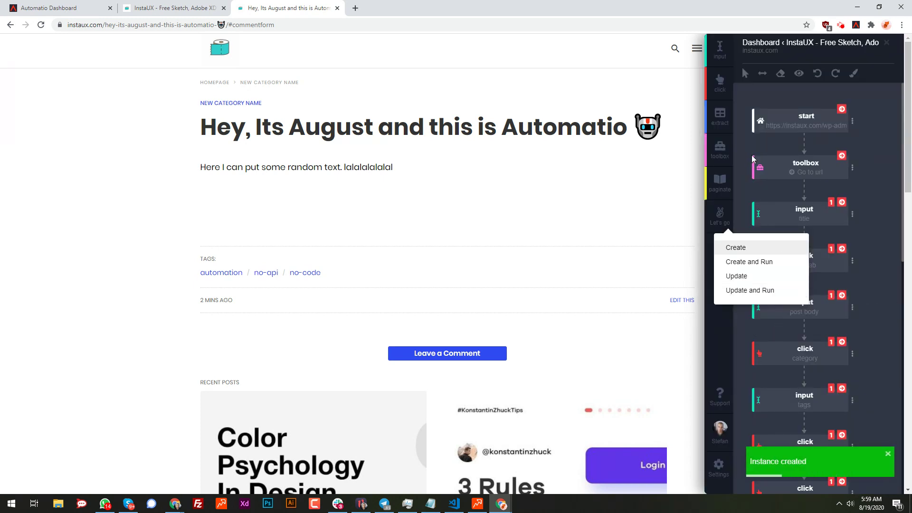
pyautogui.click(742, 142)
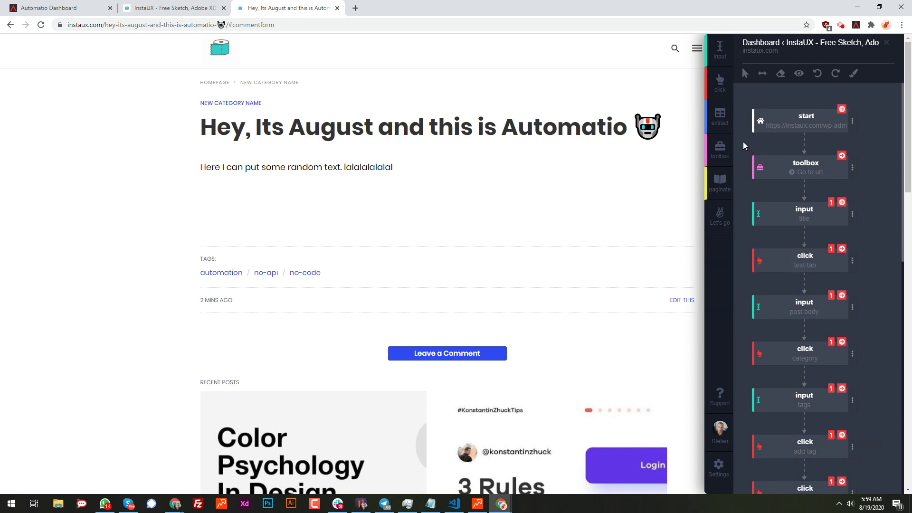
pyautogui.click(720, 150)
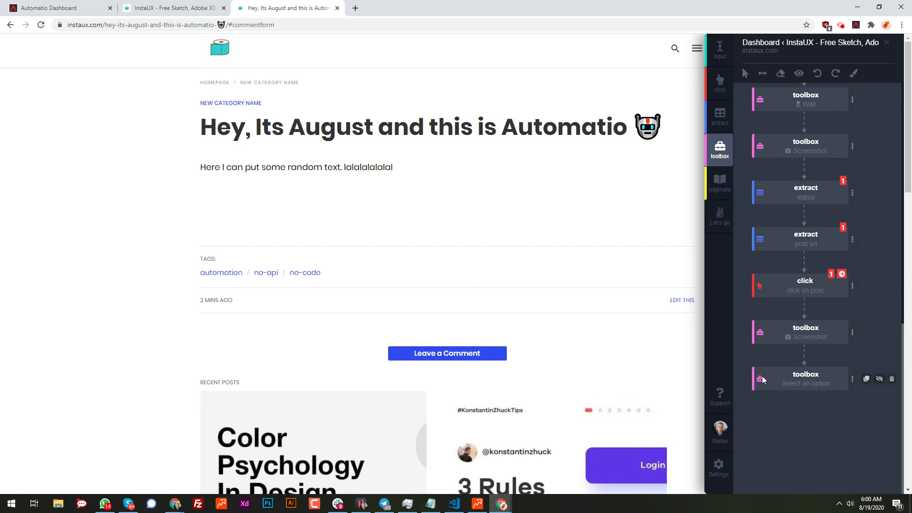
# - Make the new toolbox step a Wait and move it up near the flow's start
pyautogui.click(852, 379)
pyautogui.scroll(-2, 804, 464)
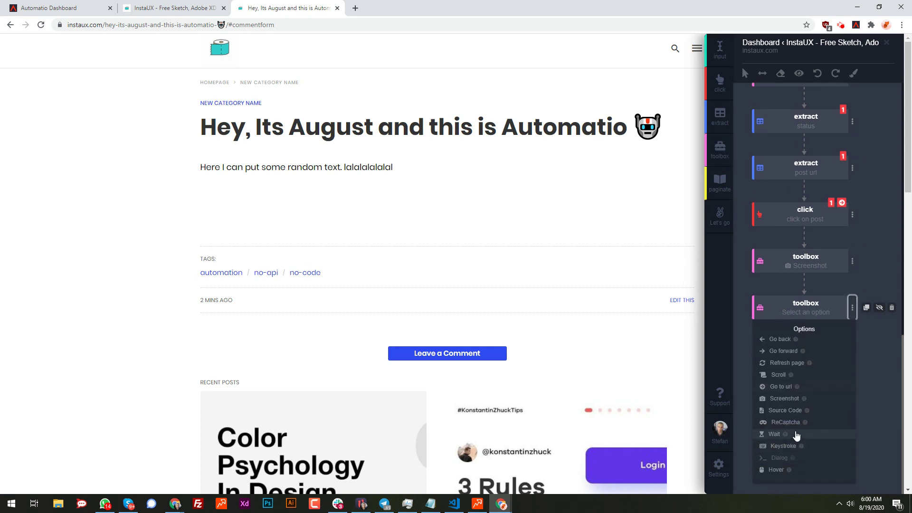
pyautogui.click(774, 434)
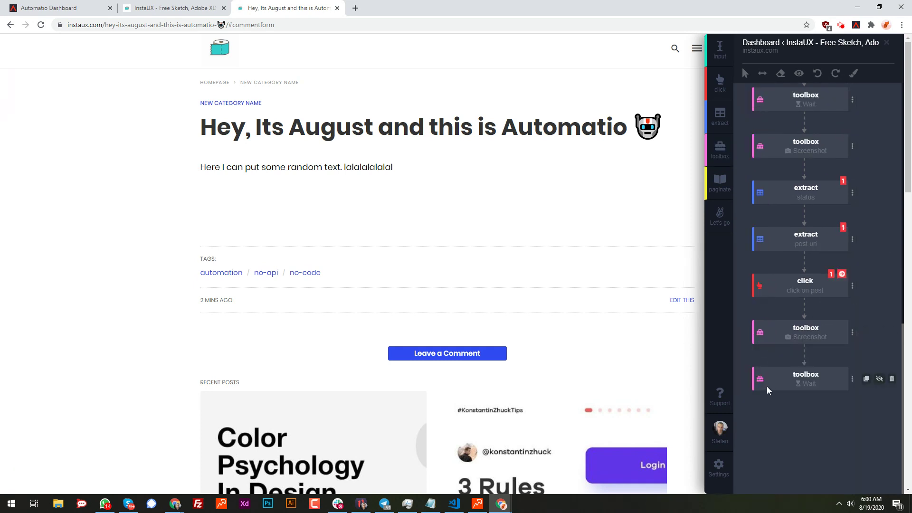
pyautogui.moveTo(762, 382); pyautogui.dragTo(772, 171)
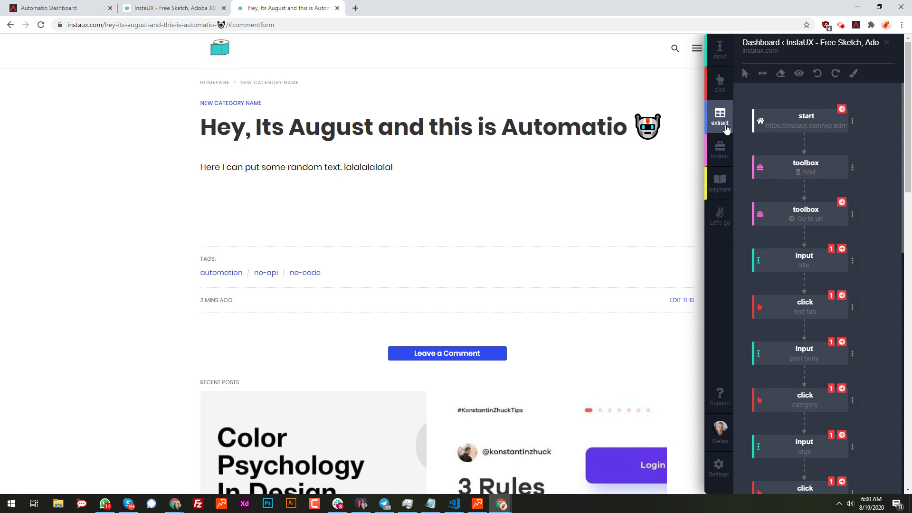
# - Add a Screenshot toolbox step and drag it near the top of the flow
pyautogui.click(725, 150)
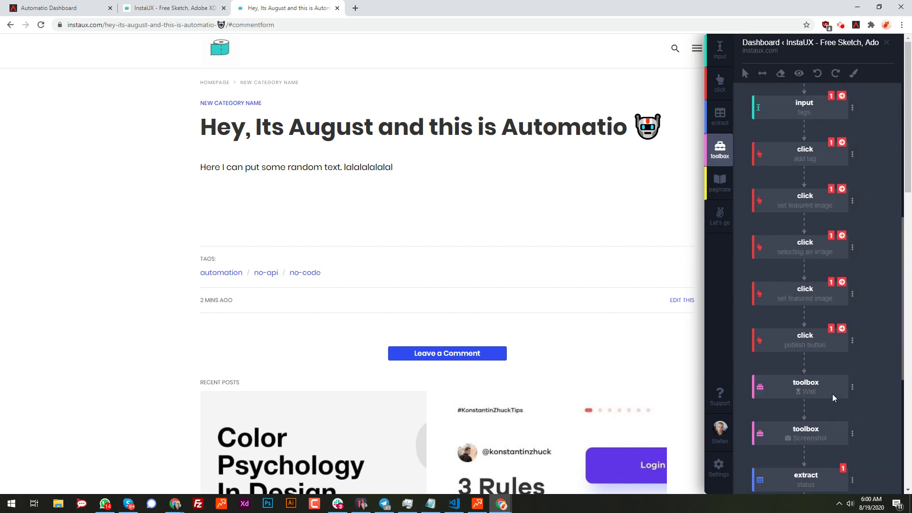
pyautogui.click(853, 380)
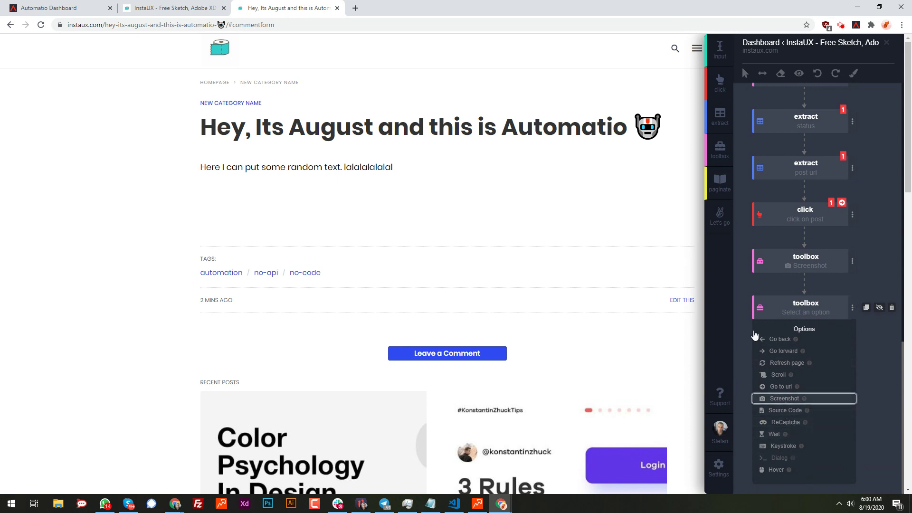
pyautogui.click(785, 402)
pyautogui.moveTo(758, 373); pyautogui.dragTo(771, 125)
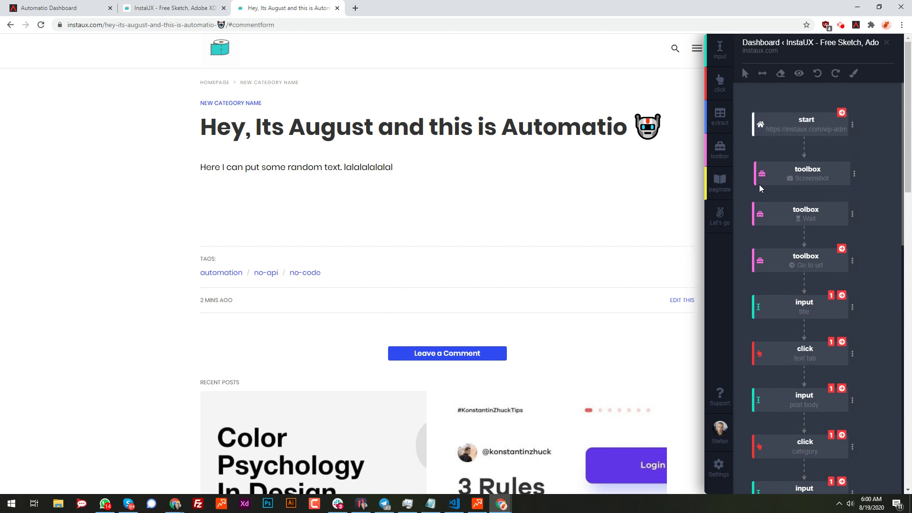
pyautogui.scroll(-3, 799, 241)
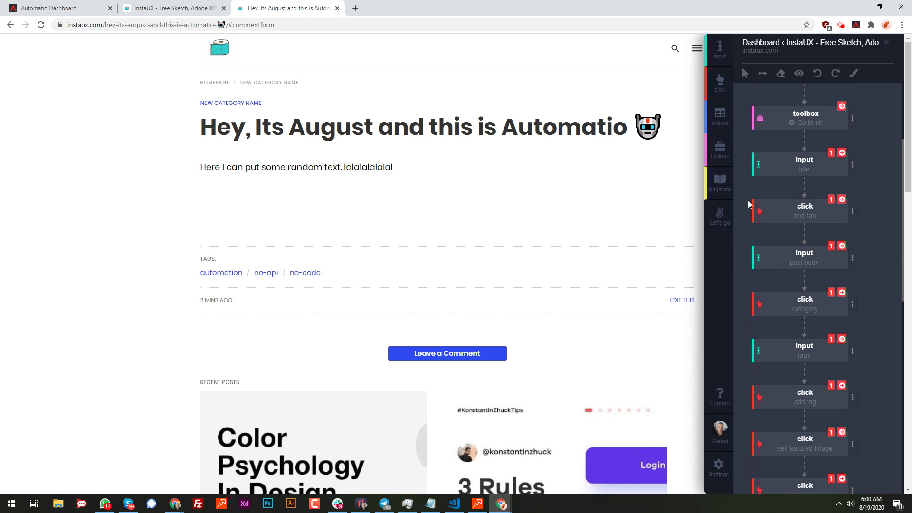
pyautogui.scroll(3, 774, 190)
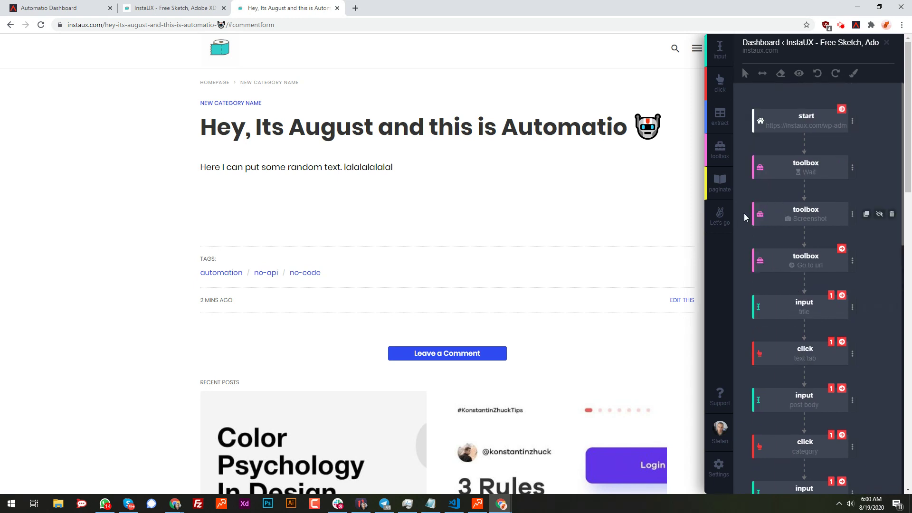
# - Update the existing bot instance, then return the browser to the post's Edit Post page
pyautogui.click(720, 216)
pyautogui.click(753, 276)
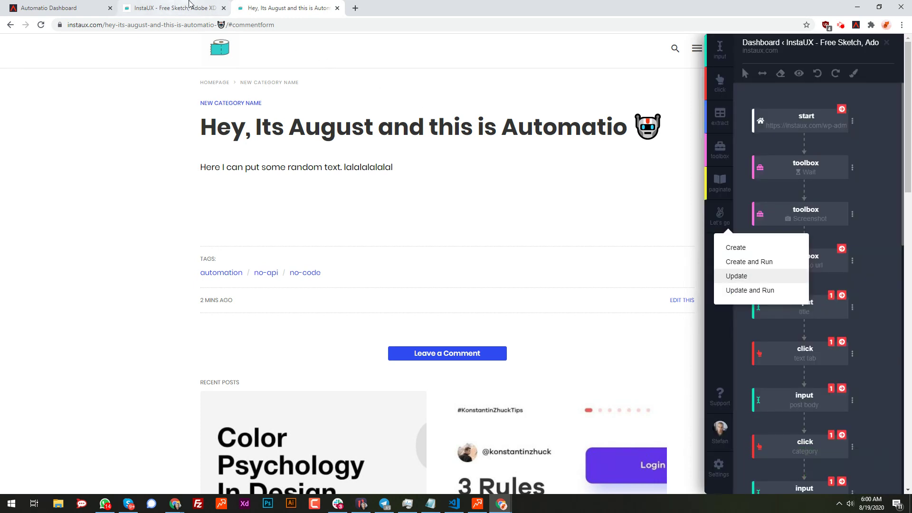
pyautogui.click(10, 25)
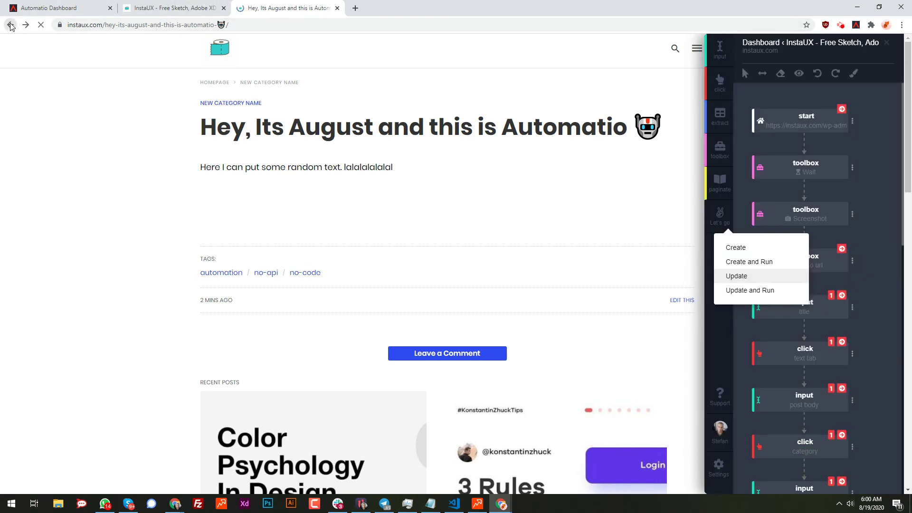
pyautogui.click(10, 25)
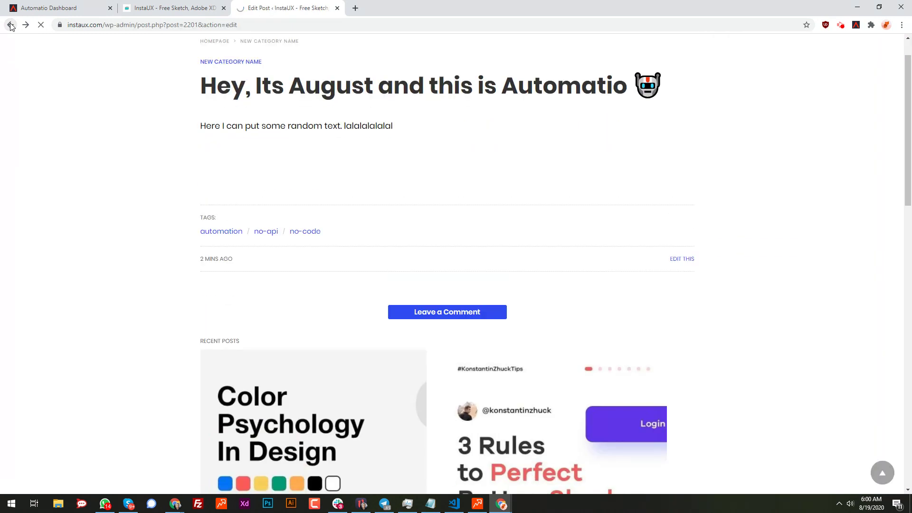
# - Trash the test post from All Posts and confirm it's gone from the homepage
pyautogui.click(166, 8)
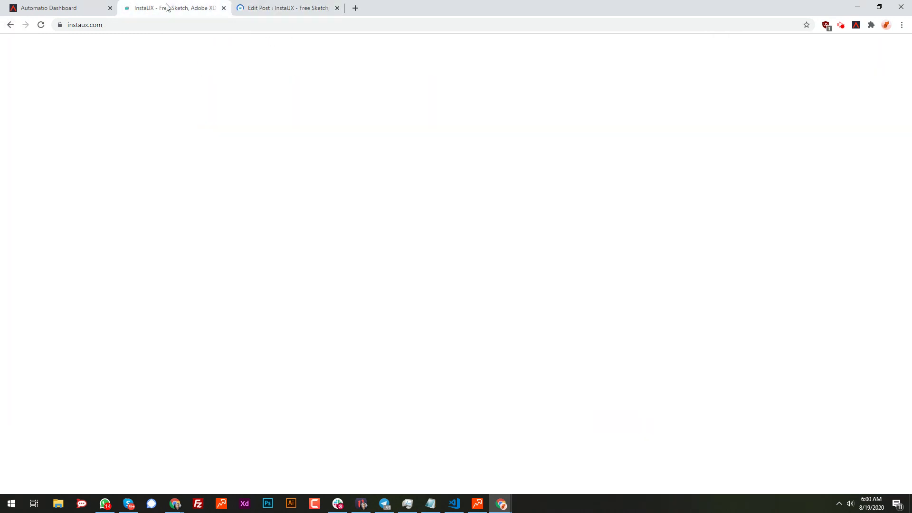
pyautogui.click(294, 7)
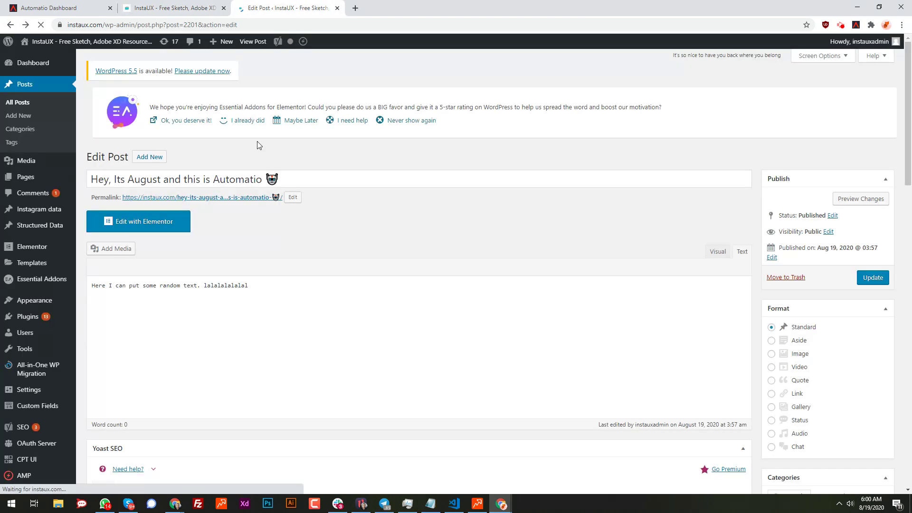
pyautogui.click(19, 102)
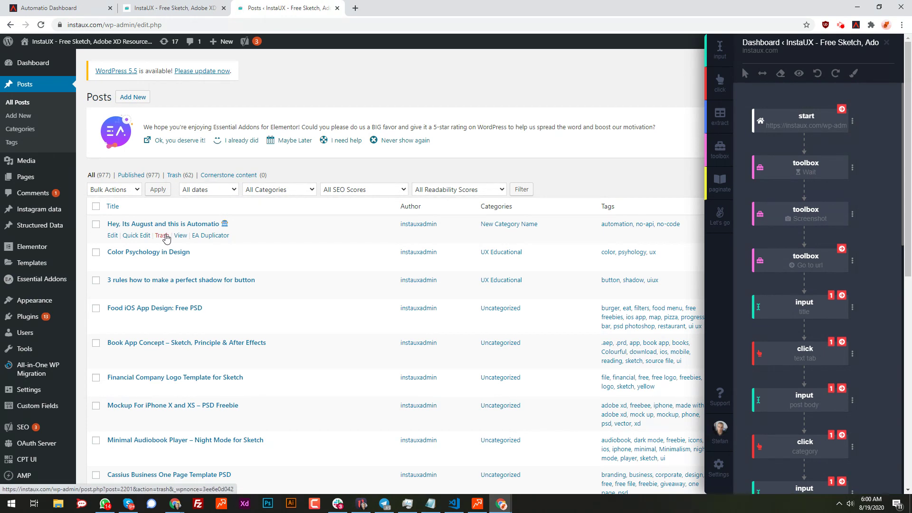
pyautogui.click(162, 236)
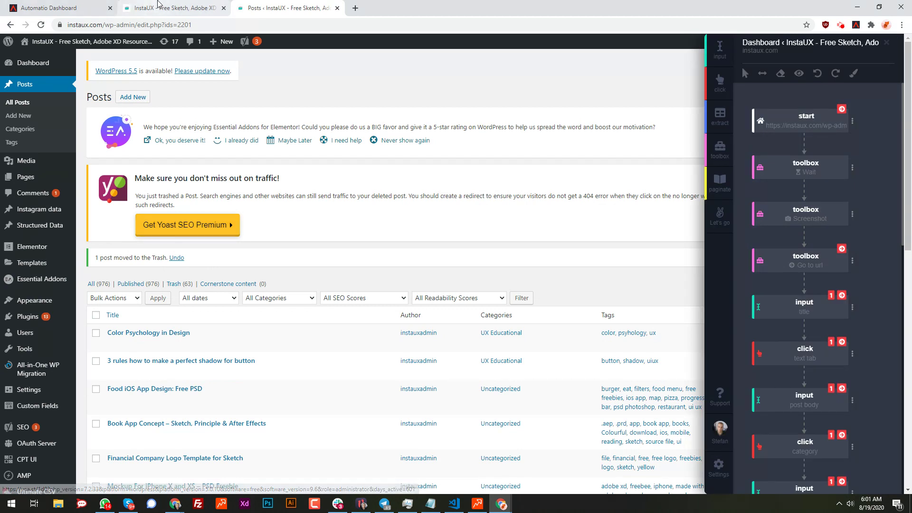
pyautogui.click(160, 7)
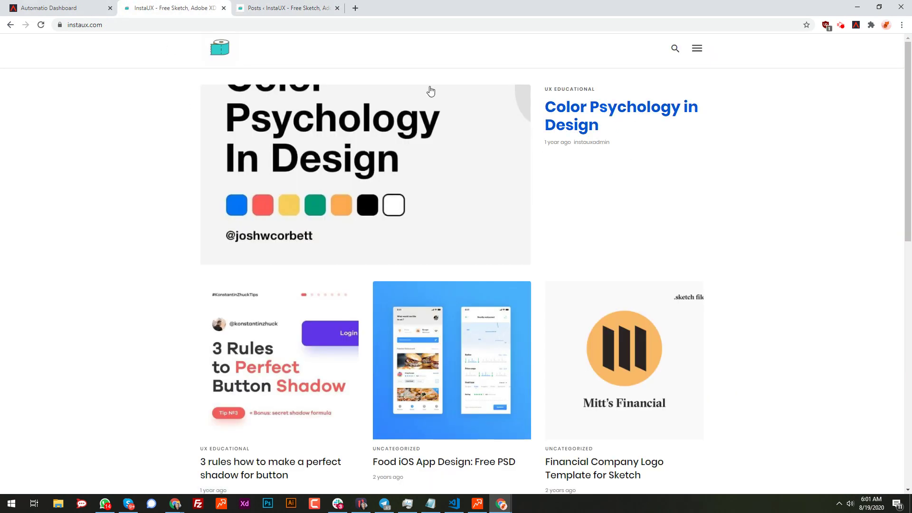
pyautogui.moveTo(545, 143); pyautogui.dragTo(568, 144)
# - Start the bot instance from the Automatio dashboard and view its run logs
pyautogui.click(34, 4)
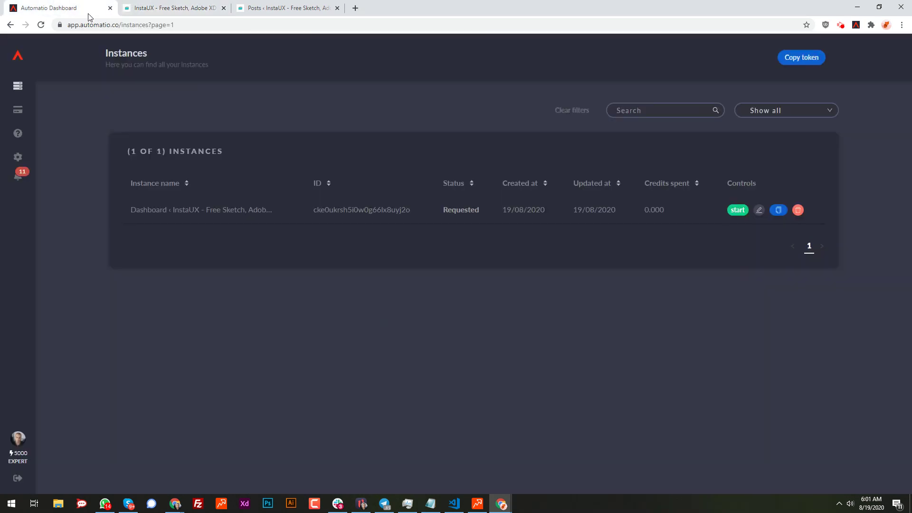
pyautogui.click(265, 217)
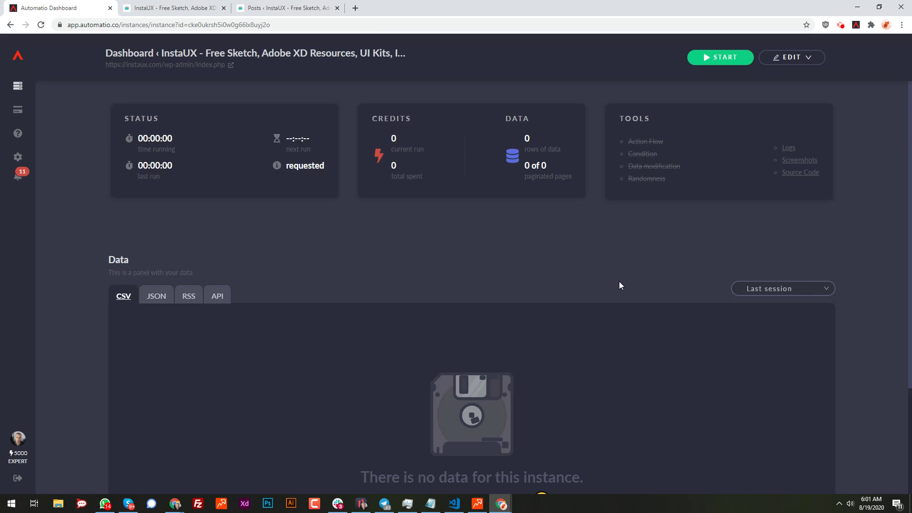
pyautogui.click(730, 58)
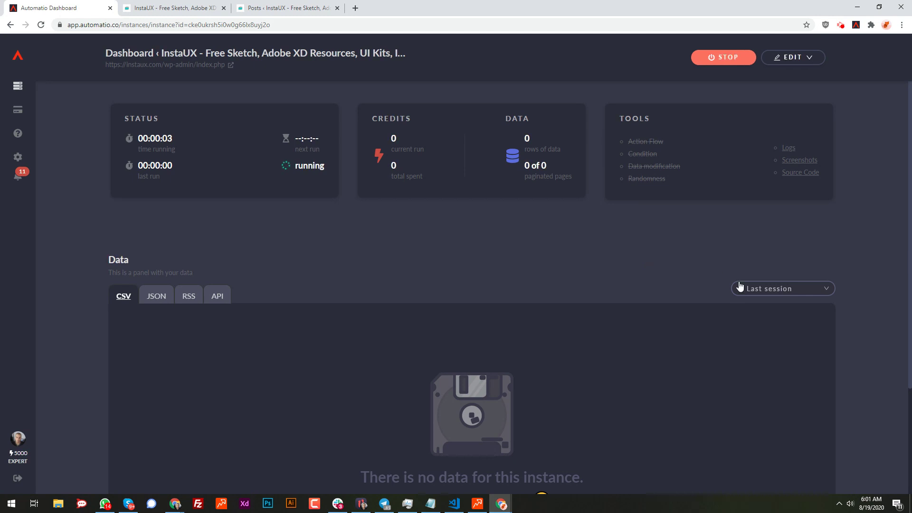
pyautogui.click(787, 149)
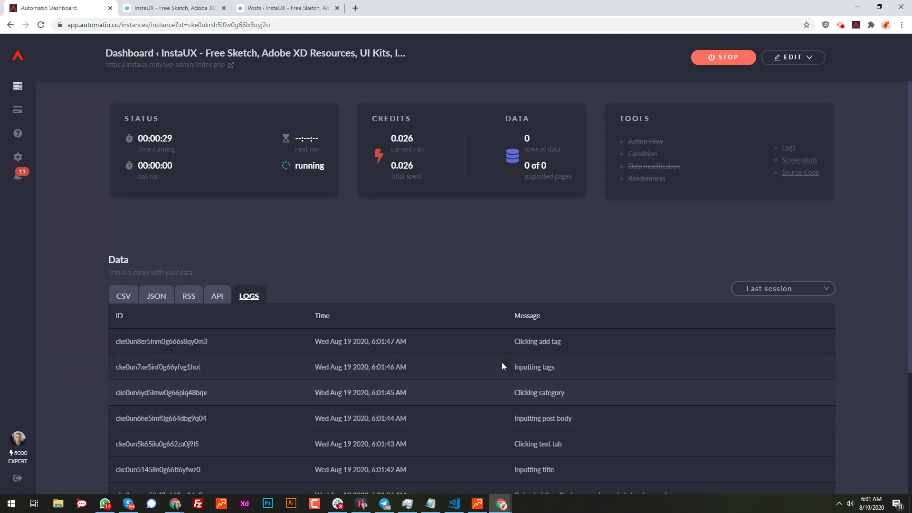
# - Review the run logs, then view the captured screenshots full-size in lightbox mode
pyautogui.scroll(-1, 468, 345)
pyautogui.scroll(-1, 468, 344)
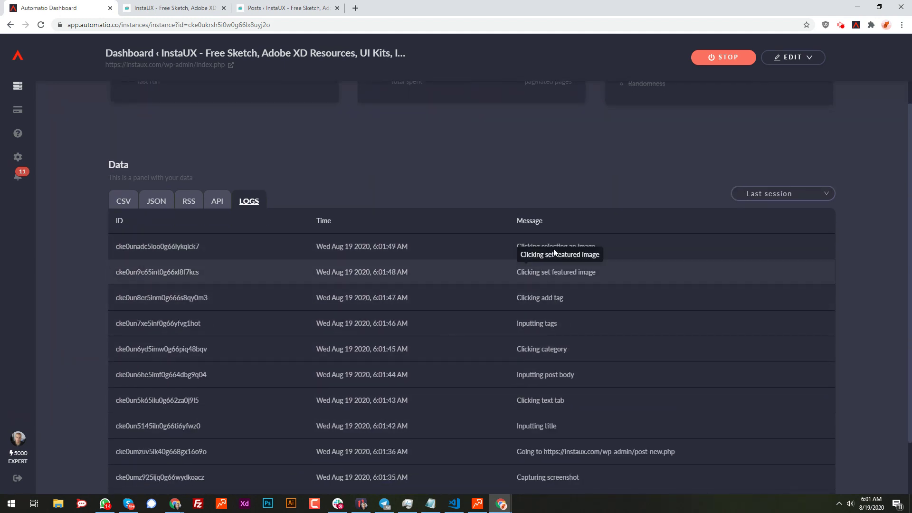
pyautogui.scroll(-1, 472, 259)
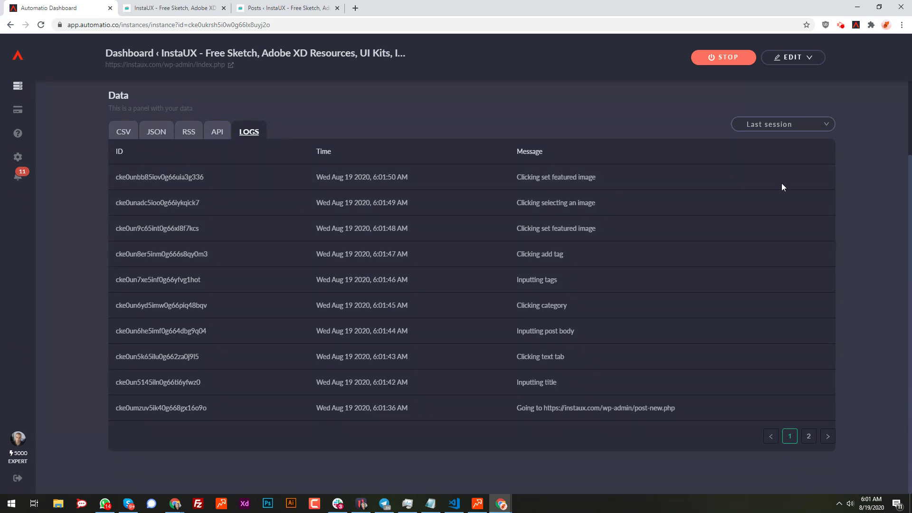
pyautogui.scroll(3, 781, 184)
pyautogui.click(796, 163)
pyautogui.click(175, 372)
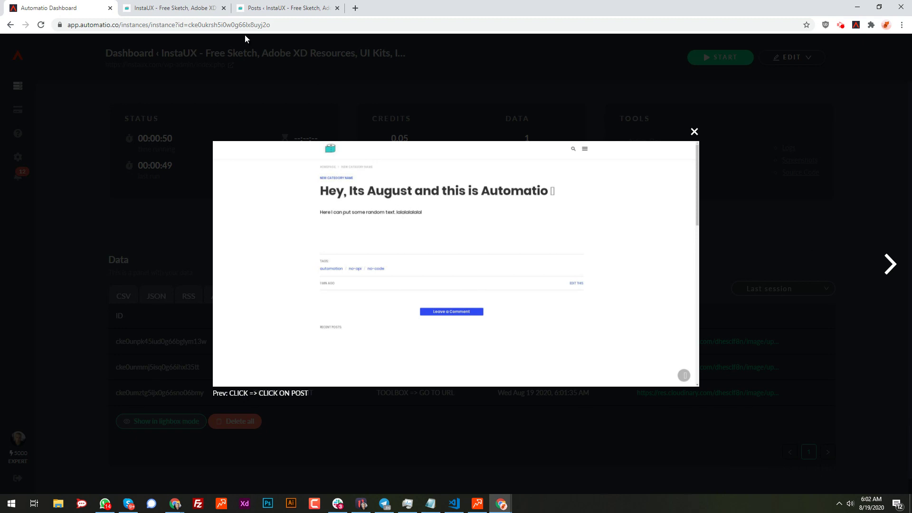
# - Reload the InstaUX homepage to show the bot's new post, then return to the WordPress Posts list
pyautogui.click(185, 6)
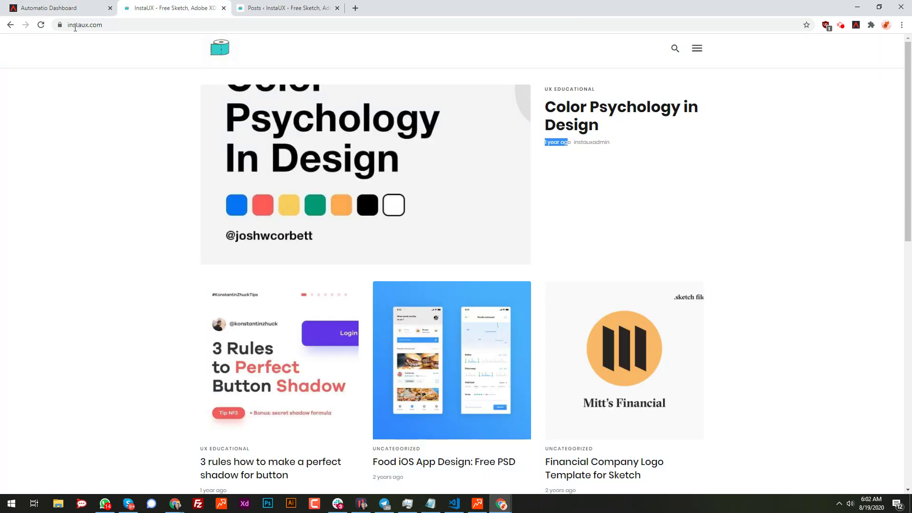
pyautogui.rightClick(86, 138)
pyautogui.click(112, 165)
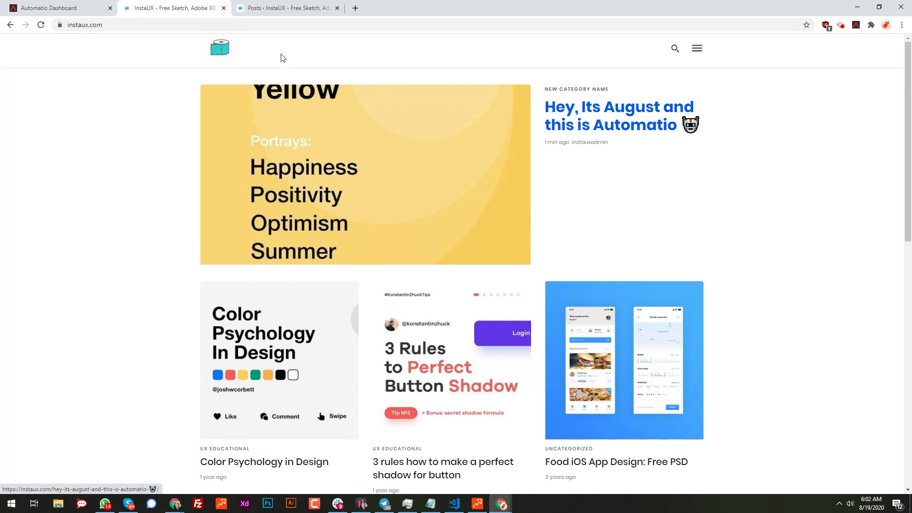
pyautogui.click(280, 10)
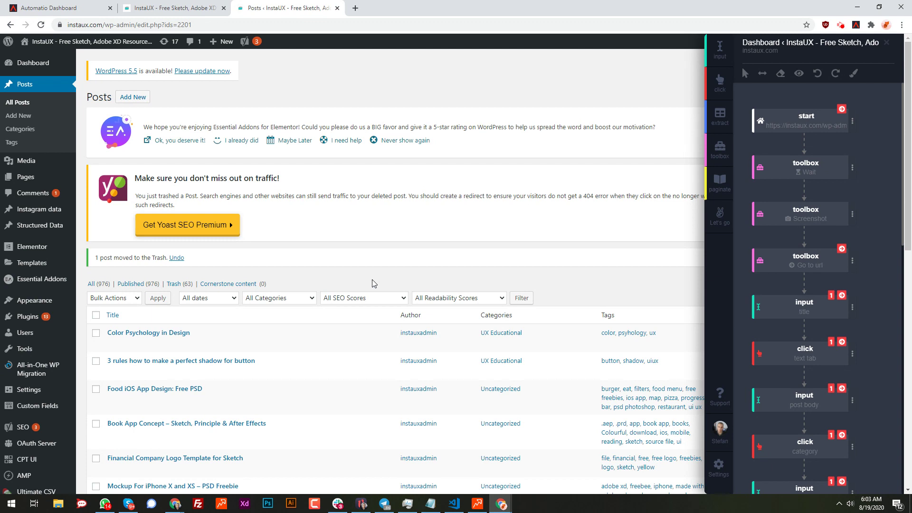
pyautogui.scroll(-10, 380, 284)
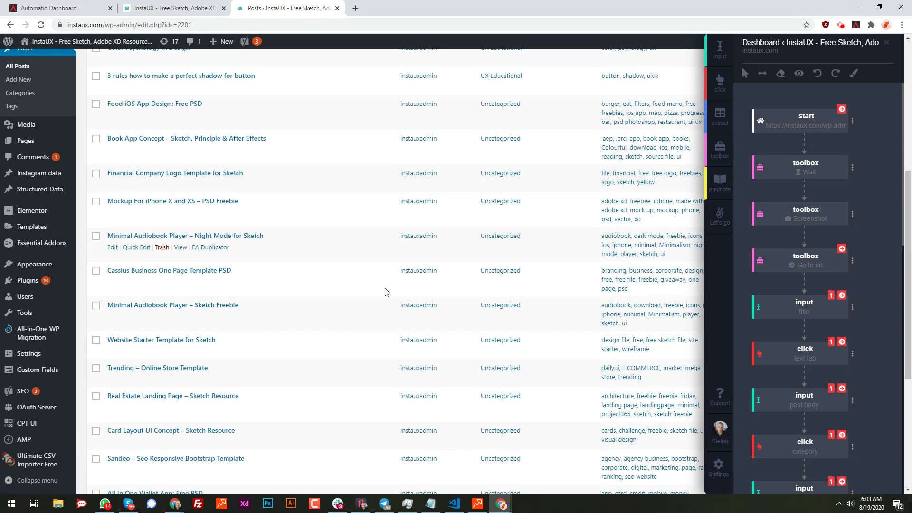
pyautogui.scroll(10, 393, 293)
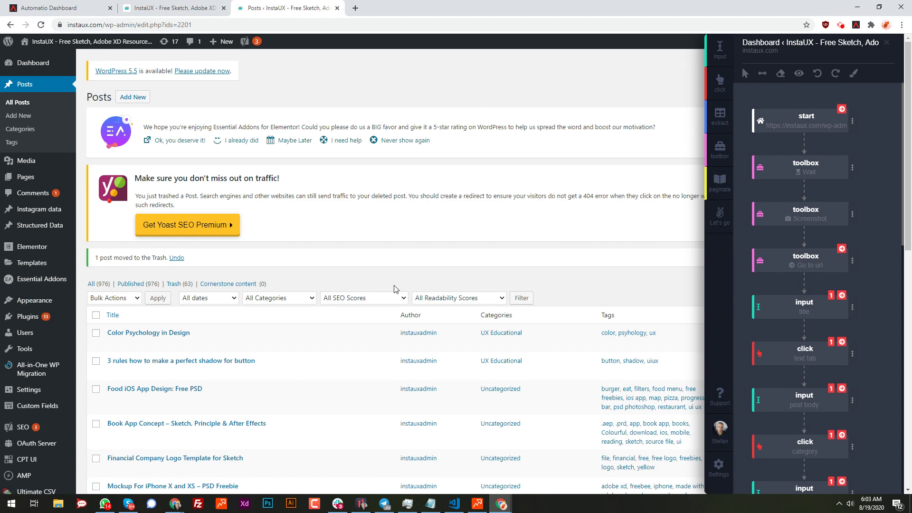
# - Load automatio.co in a new tab and dismiss the Get Early Access sign-up form
pyautogui.hotkey('ctrl', 't')
pyautogui.write('automatio.co')
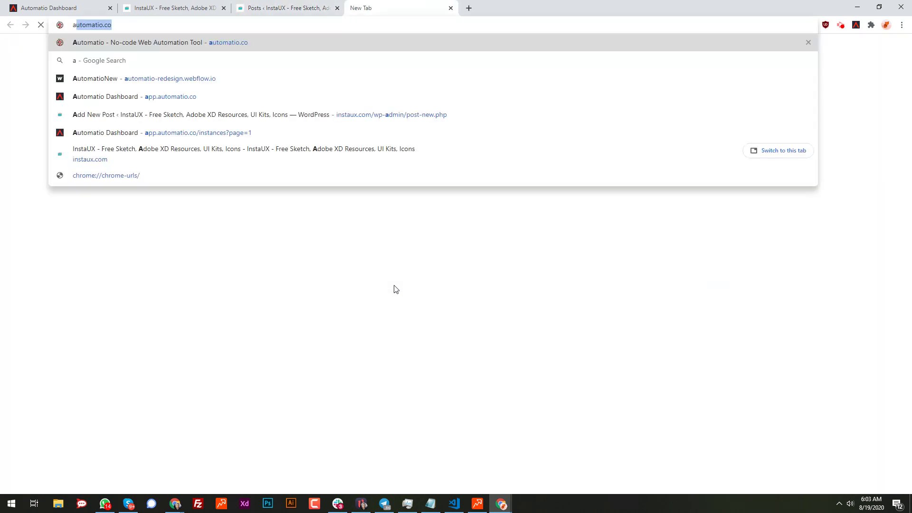
pyautogui.press('Return')
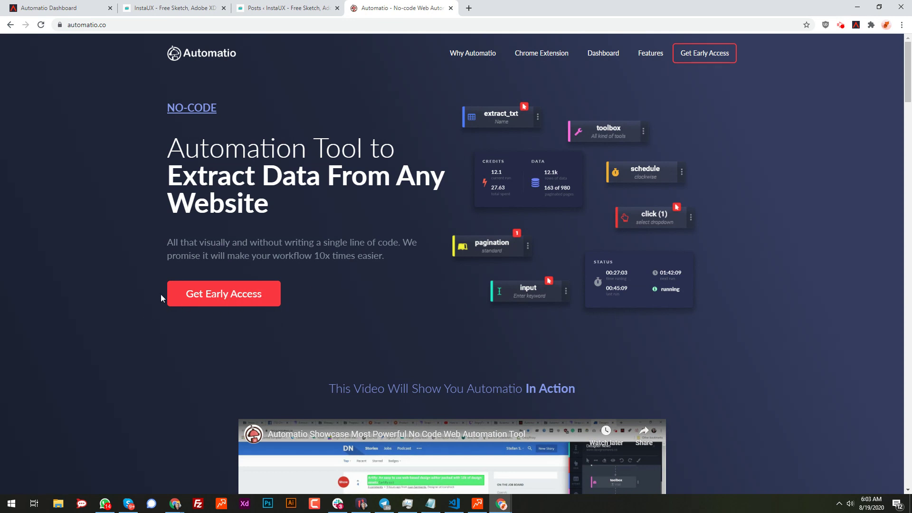
pyautogui.click(203, 295)
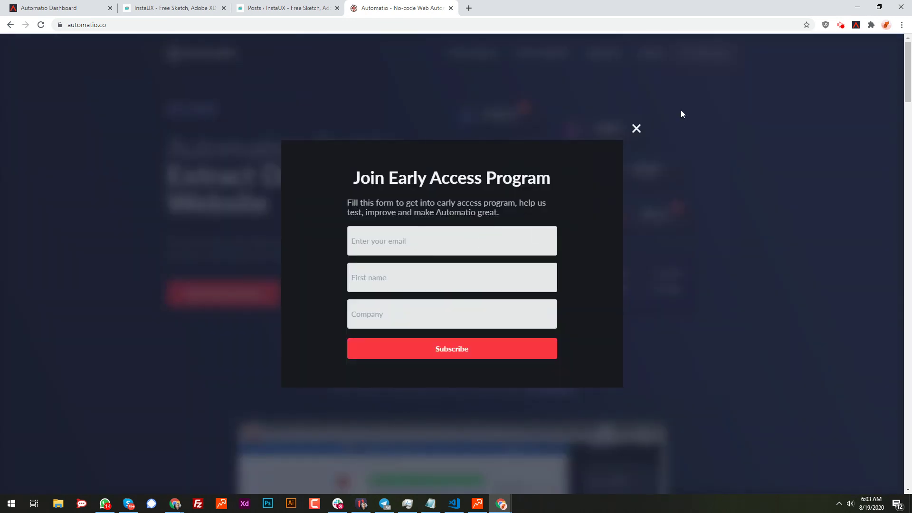
pyautogui.click(636, 129)
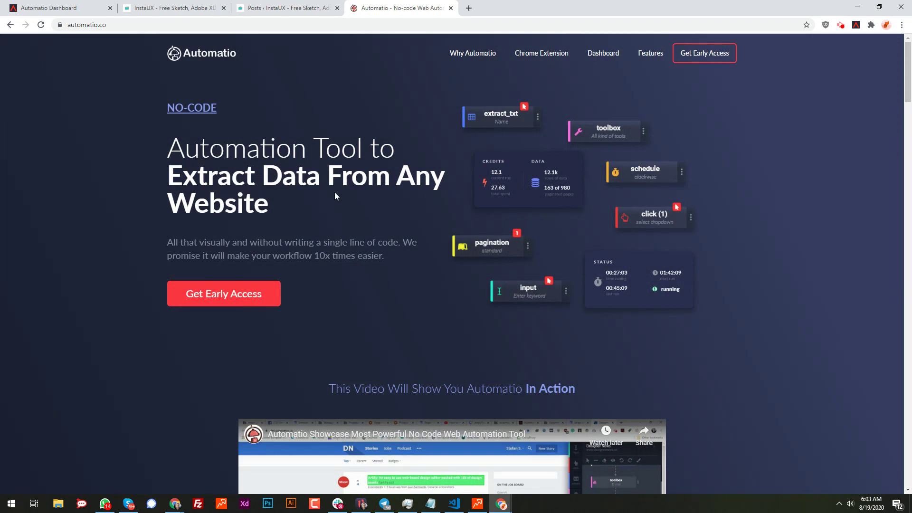